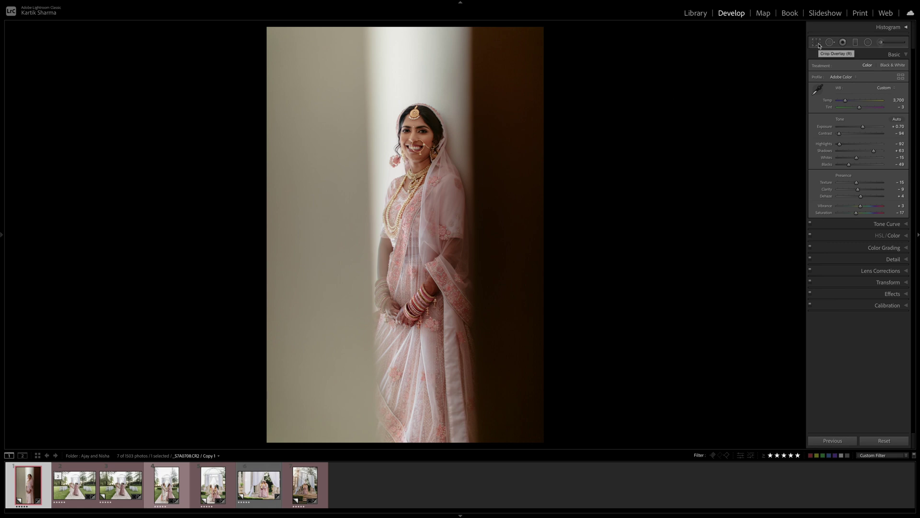
Step: Crop the bride's portrait inward from its left edge and rotate it slightly to straighten the backdrop
{"action": "left_click", "coordinate": [816, 43]}
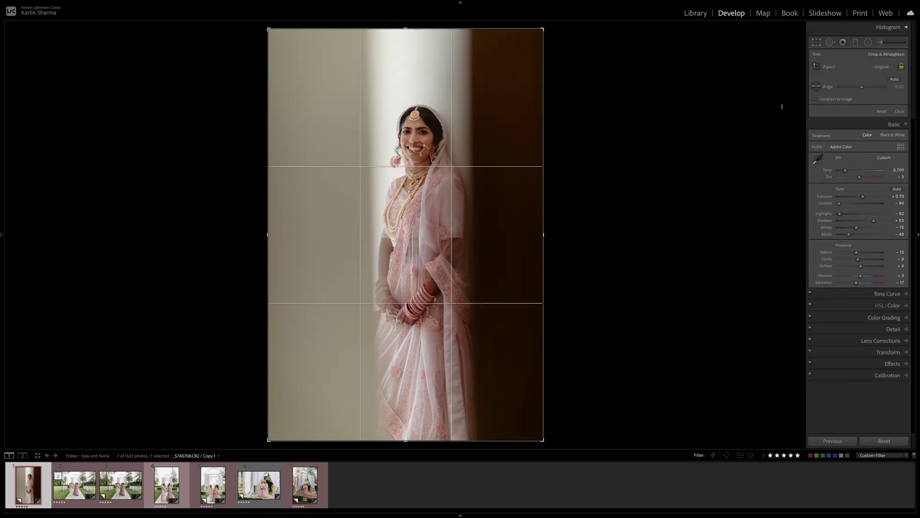
{"action": "left_click_drag", "start_coordinate": [267, 235], "coordinate": [284, 233]}
{"action": "left_click_drag", "start_coordinate": [410, 425], "coordinate": [411, 424]}
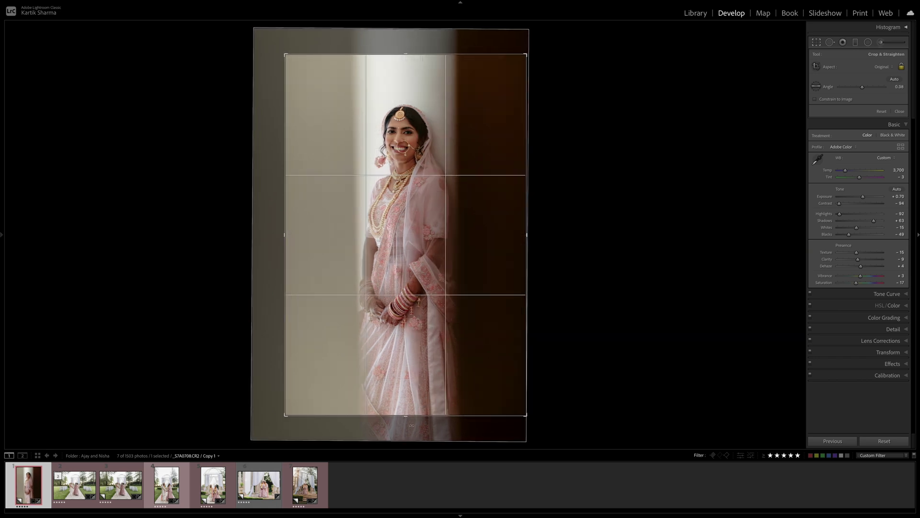
{"action": "key", "text": "Return"}
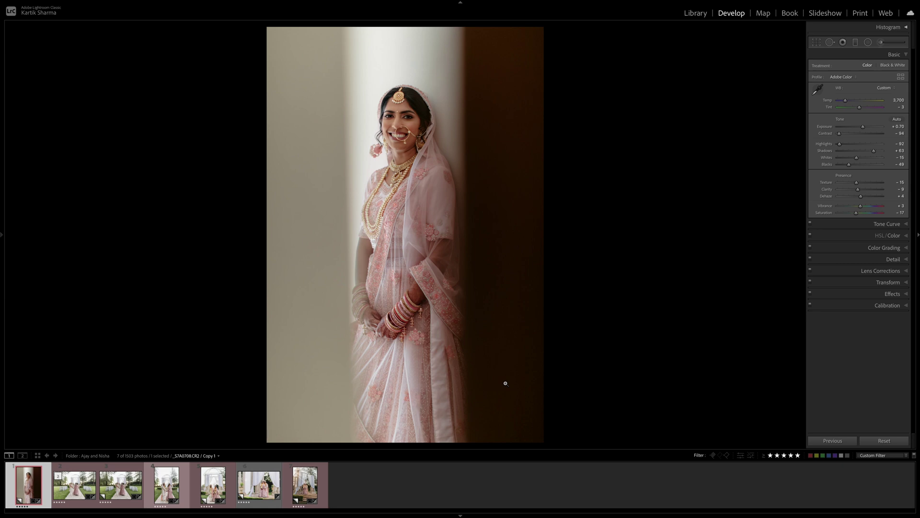
Step: Reposition the bride lower within the crop frame and rotate the photo to an angle of 1.12
{"action": "left_click", "coordinate": [817, 42]}
{"action": "left_click_drag", "start_coordinate": [437, 173], "coordinate": [424, 219]}
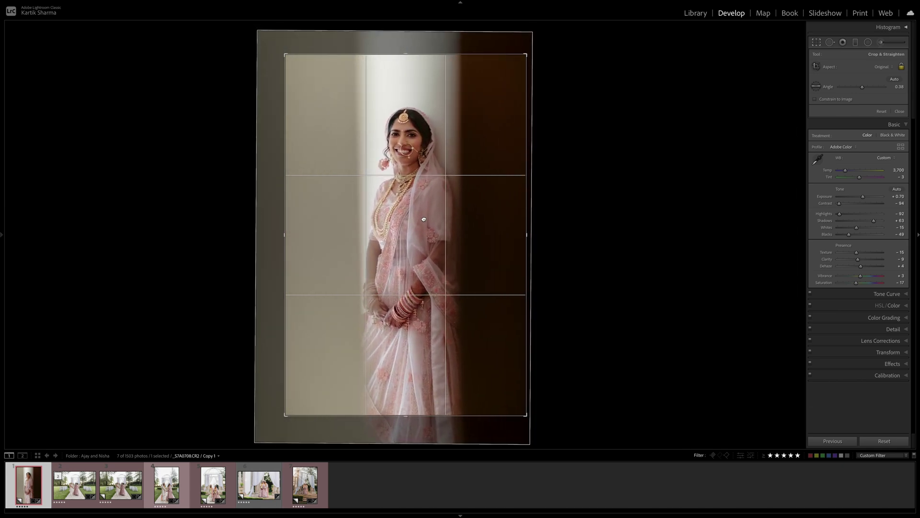
{"action": "left_click_drag", "start_coordinate": [421, 430], "coordinate": [404, 430]}
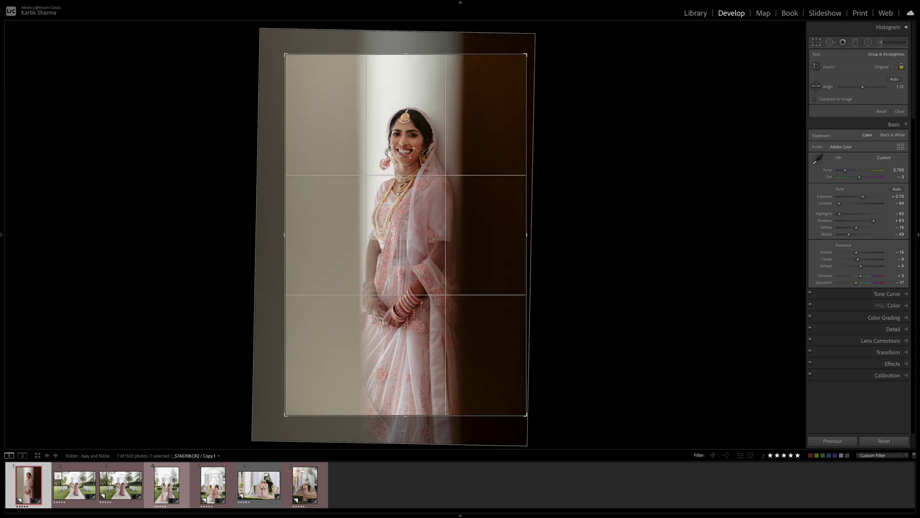
{"action": "key", "text": "r"}
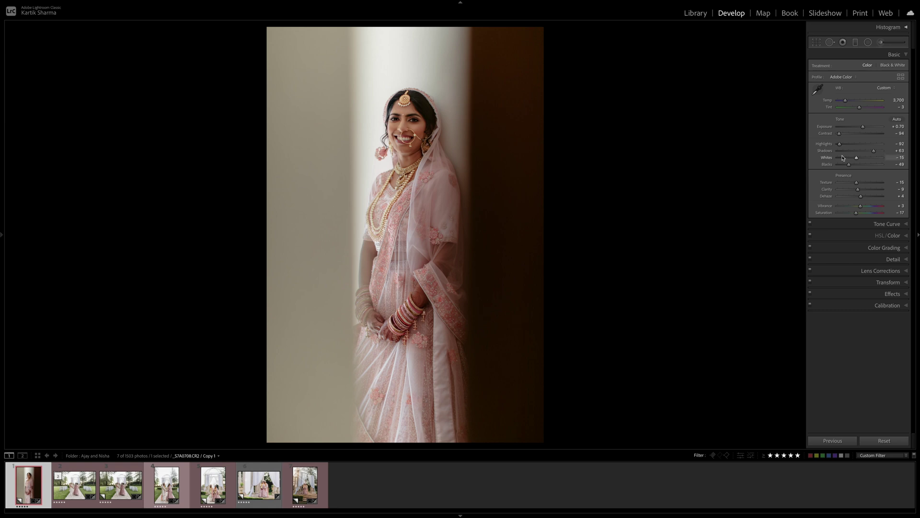
Step: Reset the crop, then crop the portrait from its right edge with the bride off-centre and the photo slightly rotated
{"action": "key", "text": "r"}
{"action": "left_click", "coordinate": [882, 111]}
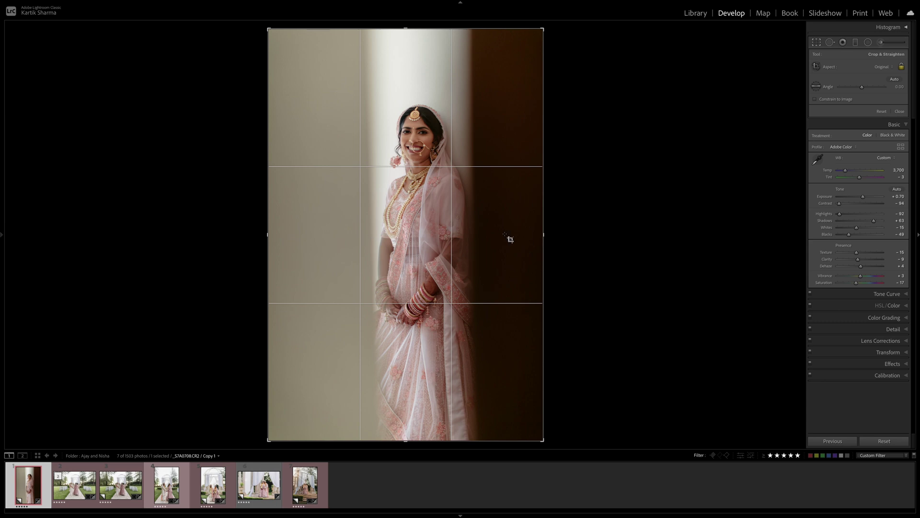
{"action": "left_click_drag", "start_coordinate": [545, 236], "coordinate": [476, 250]}
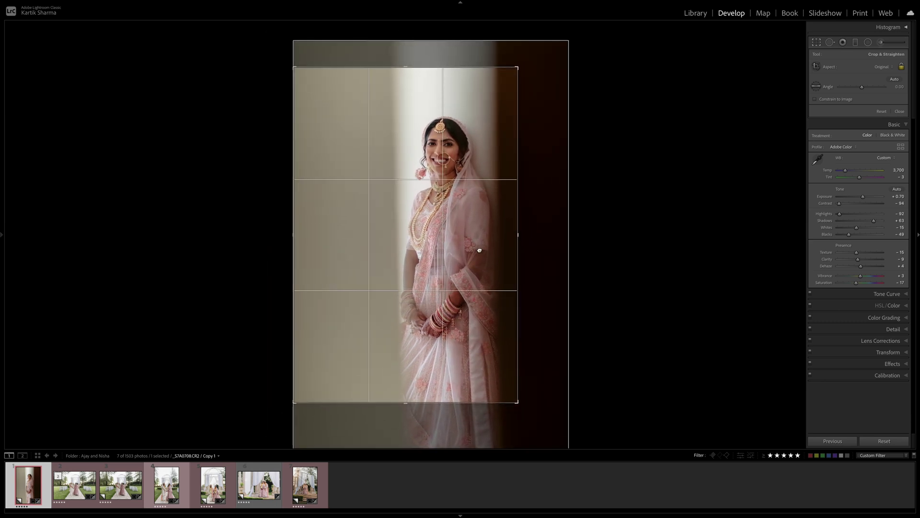
{"action": "left_click_drag", "start_coordinate": [392, 422], "coordinate": [389, 424]}
{"action": "key", "text": "Return"}
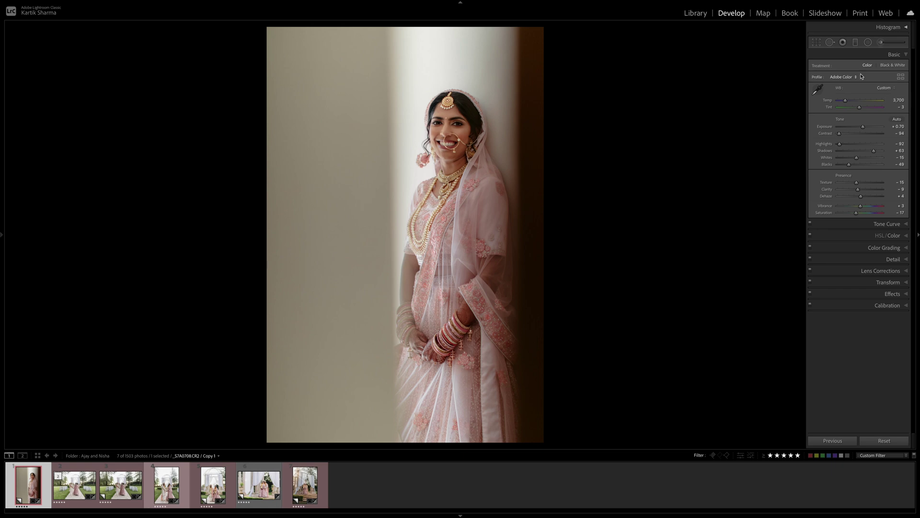
Step: Reset the crop, then trim the portrait from its left edge to centre the bride and straighten it slightly
{"action": "left_click", "coordinate": [817, 43]}
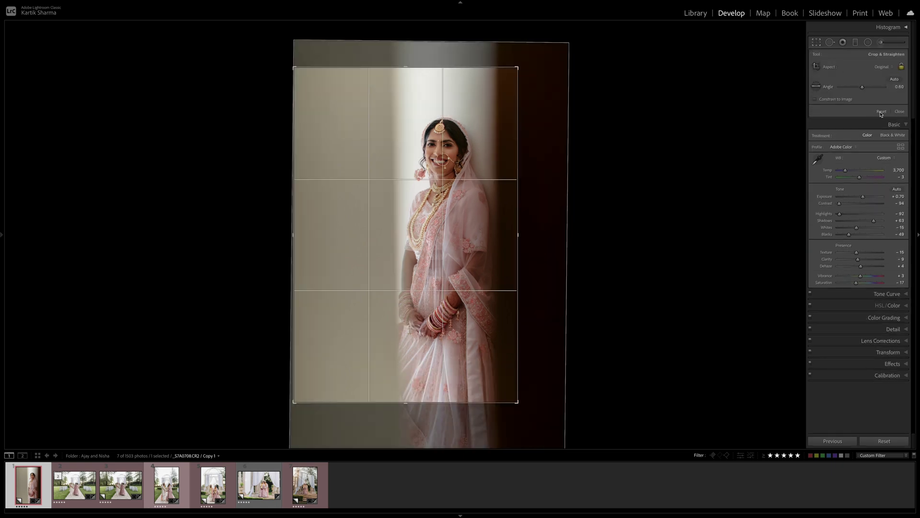
{"action": "left_click", "coordinate": [882, 111]}
{"action": "left_click_drag", "start_coordinate": [261, 235], "coordinate": [281, 235]}
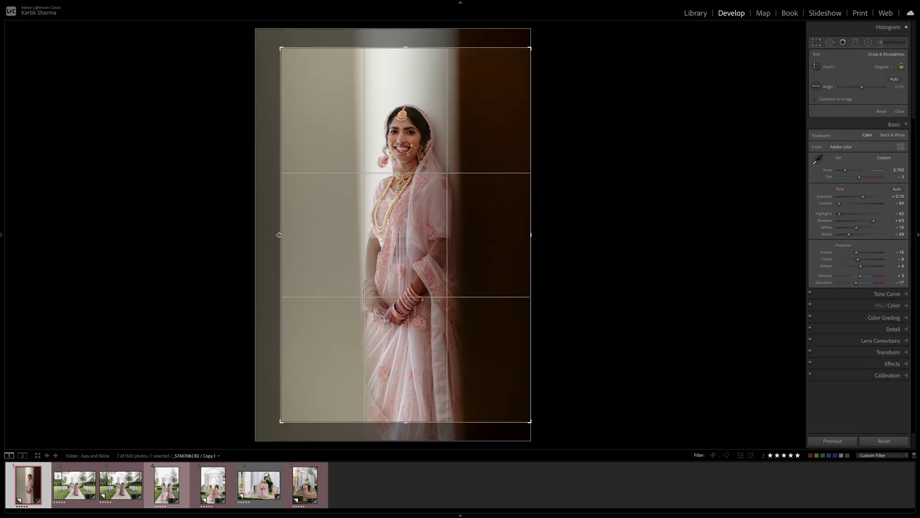
{"action": "left_click_drag", "start_coordinate": [424, 424], "coordinate": [411, 427]}
{"action": "key", "text": "Return"}
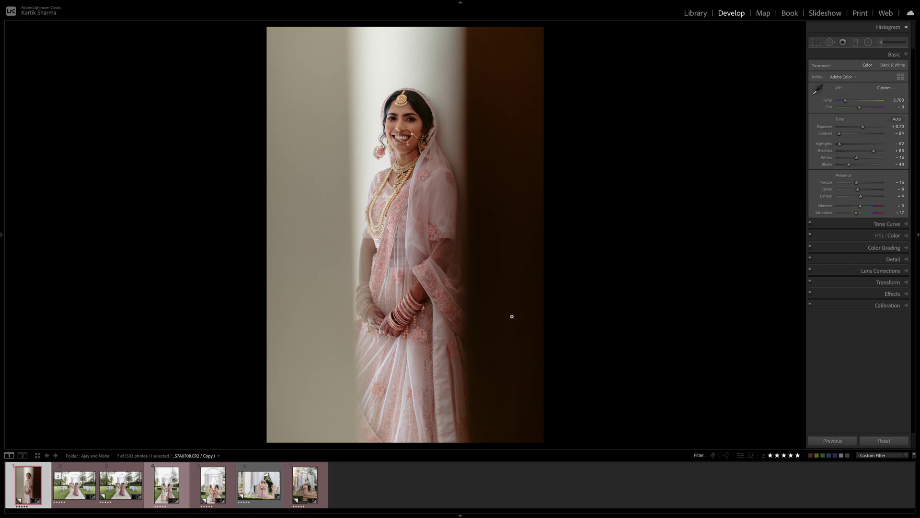
Step: Place an inverted radial filter over the bride's body and set its exposure to 0.47
{"action": "left_click", "coordinate": [868, 43]}
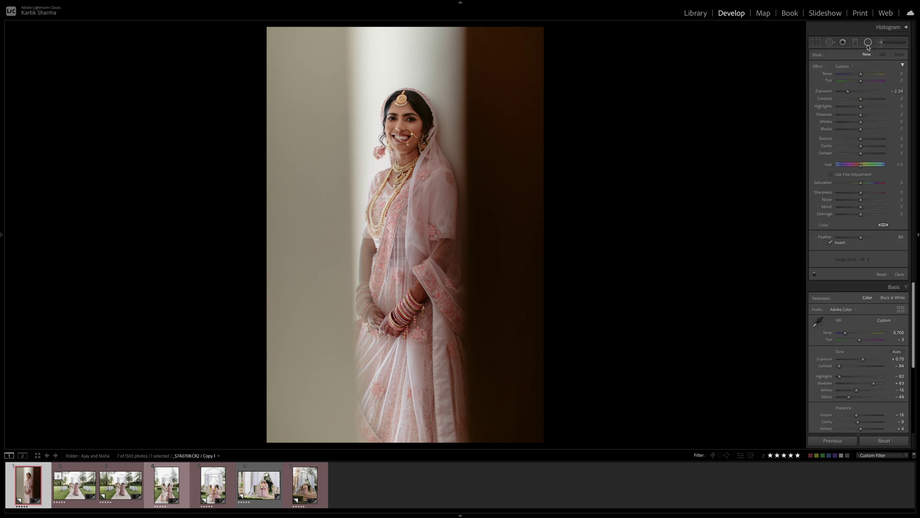
{"action": "mouse_move", "coordinate": [382, 166]}
{"action": "left_mouse_down"}
{"action": "mouse_move", "coordinate": [510, 309]}
{"action": "mouse_move", "coordinate": [481, 277]}
{"action": "left_mouse_up"}
{"action": "mouse_move", "coordinate": [449, 228]}
{"action": "left_mouse_down"}
{"action": "mouse_move", "coordinate": [468, 319]}
{"action": "mouse_move", "coordinate": [468, 304]}
{"action": "left_mouse_up"}
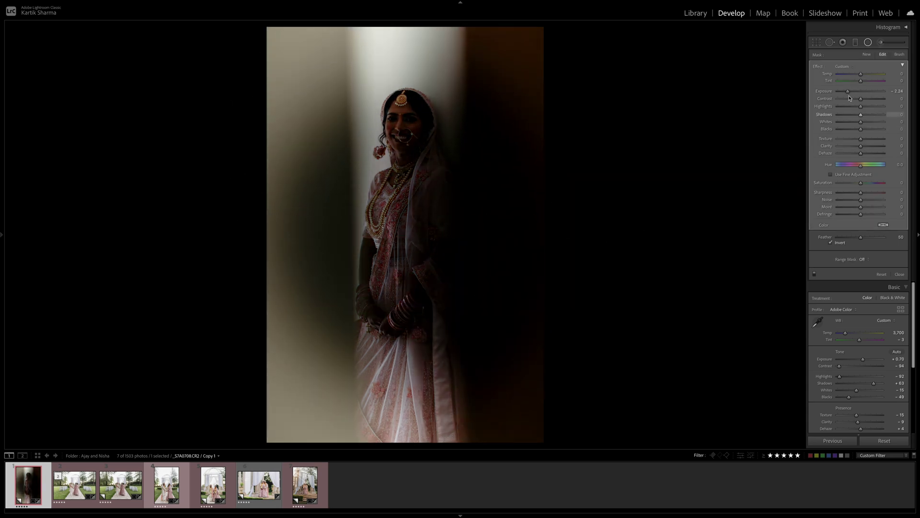
{"action": "left_click_drag", "start_coordinate": [848, 91], "coordinate": [868, 95]}
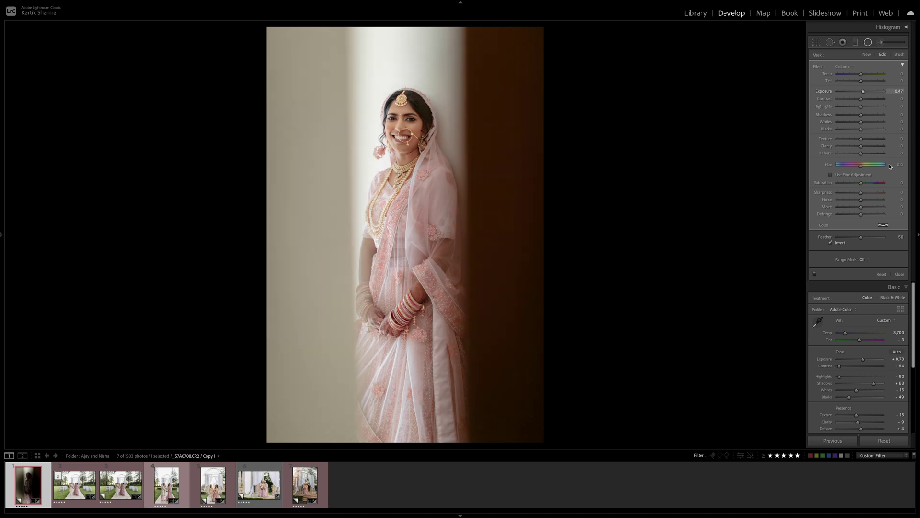
Step: Turn off the radial filter's inversion, give it a negative exposure and centre it on the bride's face
{"action": "left_click", "coordinate": [831, 243]}
{"action": "left_click_drag", "start_coordinate": [866, 95], "coordinate": [858, 95]}
{"action": "left_click_drag", "start_coordinate": [489, 257], "coordinate": [482, 161]}
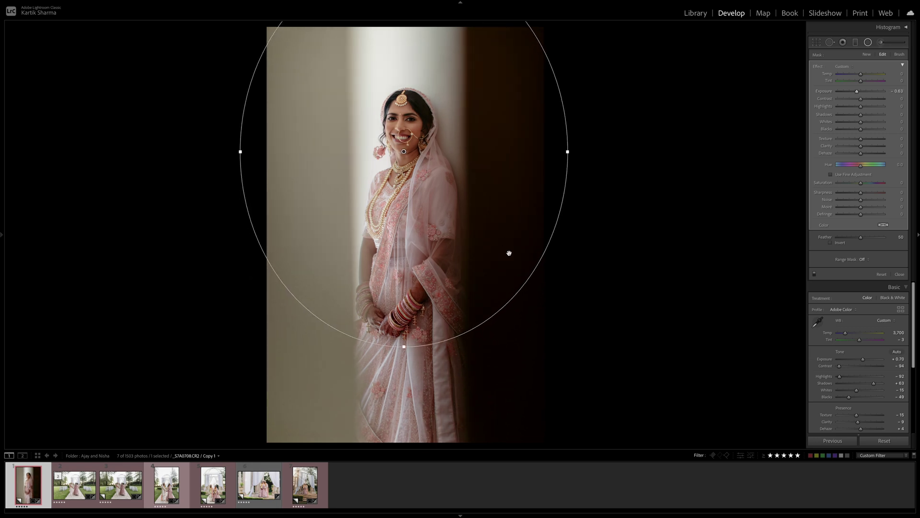
Step: Reshape the radial filter into a tall, narrow ellipse around the bride's full figure, then delete it
{"action": "left_click_drag", "start_coordinate": [402, 347], "coordinate": [403, 264]}
{"action": "left_click_drag", "start_coordinate": [466, 191], "coordinate": [466, 218]}
{"action": "left_click_drag", "start_coordinate": [562, 179], "coordinate": [481, 182]}
{"action": "left_click_drag", "start_coordinate": [418, 185], "coordinate": [407, 221]}
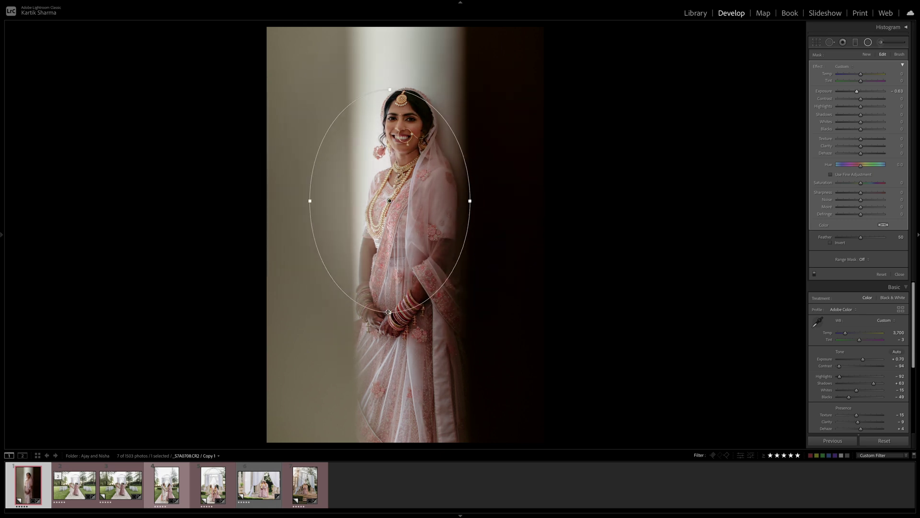
{"action": "left_click_drag", "start_coordinate": [389, 329], "coordinate": [390, 425]}
{"action": "mouse_move", "coordinate": [407, 354]}
{"action": "left_mouse_down"}
{"action": "mouse_move", "coordinate": [416, 340]}
{"action": "mouse_move", "coordinate": [418, 351]}
{"action": "left_mouse_up"}
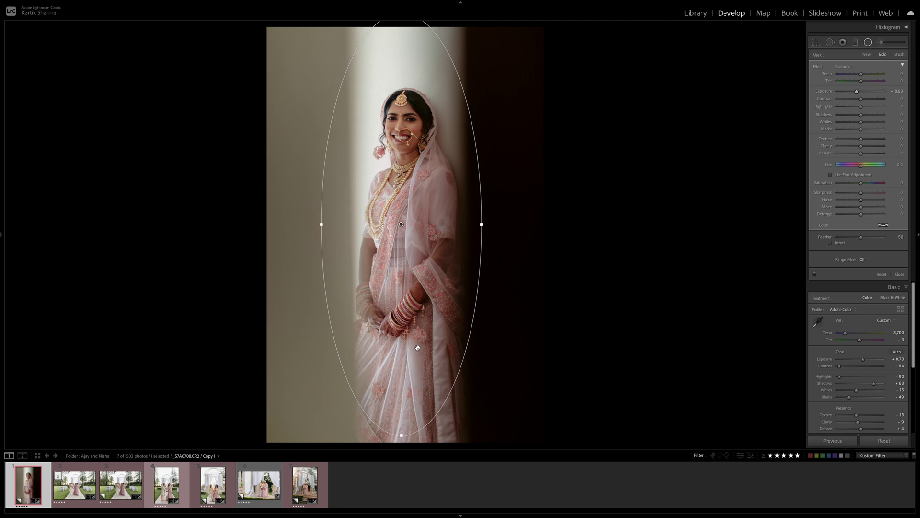
{"action": "key", "text": "Delete"}
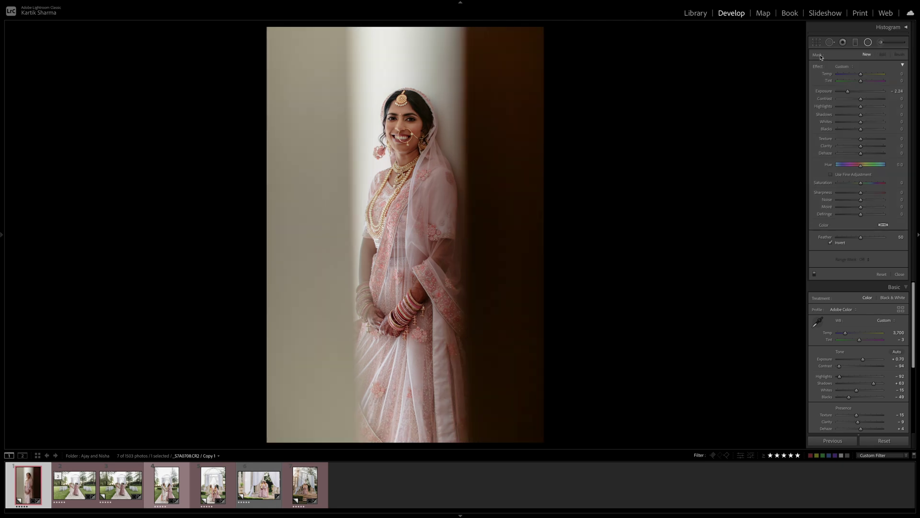
Step: Add graduated filters with exposure -2.24 from the photo's right and left edges inward toward the bride
{"action": "left_click", "coordinate": [856, 42]}
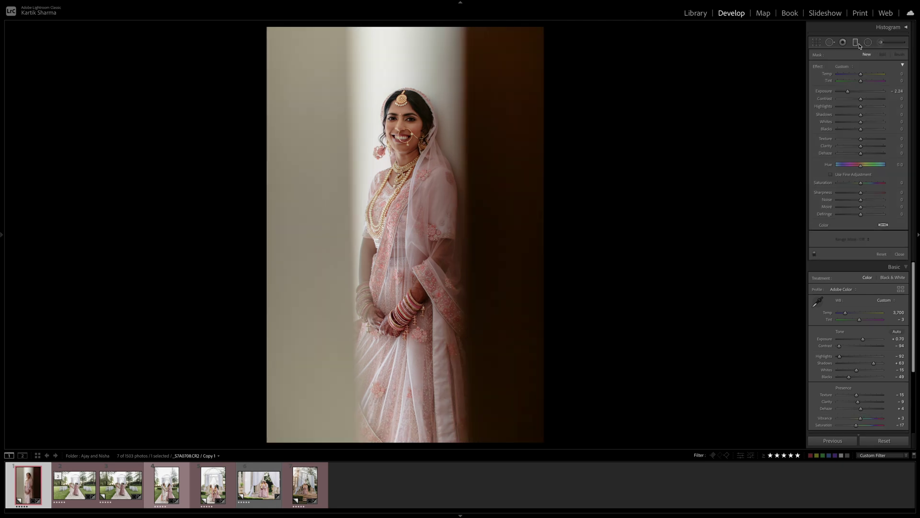
{"action": "left_click_drag", "start_coordinate": [551, 186], "coordinate": [455, 186]}
{"action": "left_click_drag", "start_coordinate": [284, 211], "coordinate": [404, 215]}
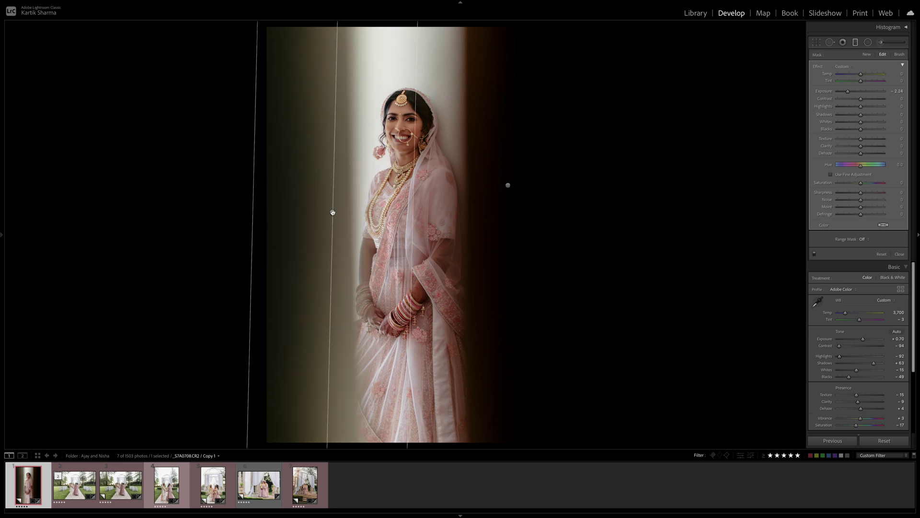
Step: Shift the left graduated filter over the bride, inspect its mask overlay and move it back onto the left wall
{"action": "mouse_move", "coordinate": [332, 212]}
{"action": "left_click_drag", "start_coordinate": [332, 212], "coordinate": [381, 219]}
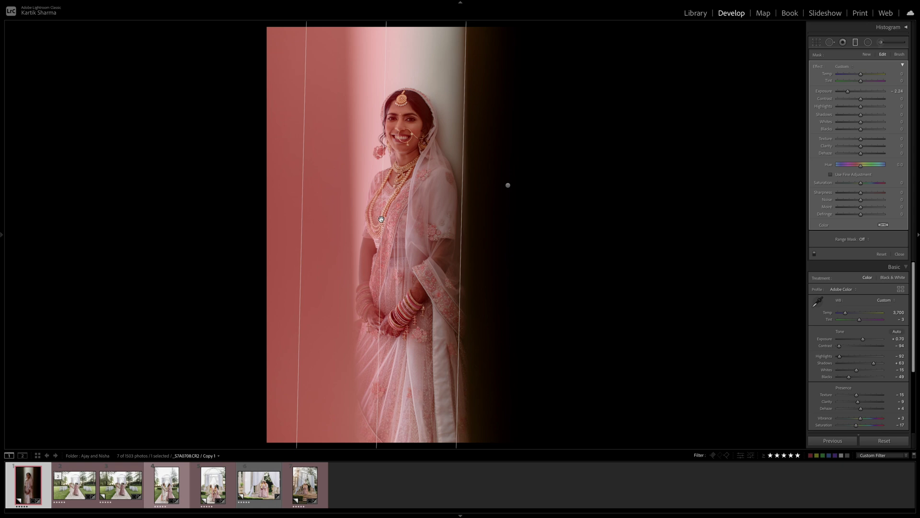
{"action": "key", "text": "o"}
{"action": "key", "text": "o"}
{"action": "key", "text": "o"}
{"action": "key", "text": "o"}
{"action": "key", "text": "o"}
{"action": "key", "text": "o"}
{"action": "mouse_move", "coordinate": [377, 219]}
{"action": "left_click_drag", "start_coordinate": [382, 218], "coordinate": [323, 218]}
Step: Move the right graduated filter in to the bride's edge, then remove both graduated filters
{"action": "left_click", "coordinate": [508, 185]}
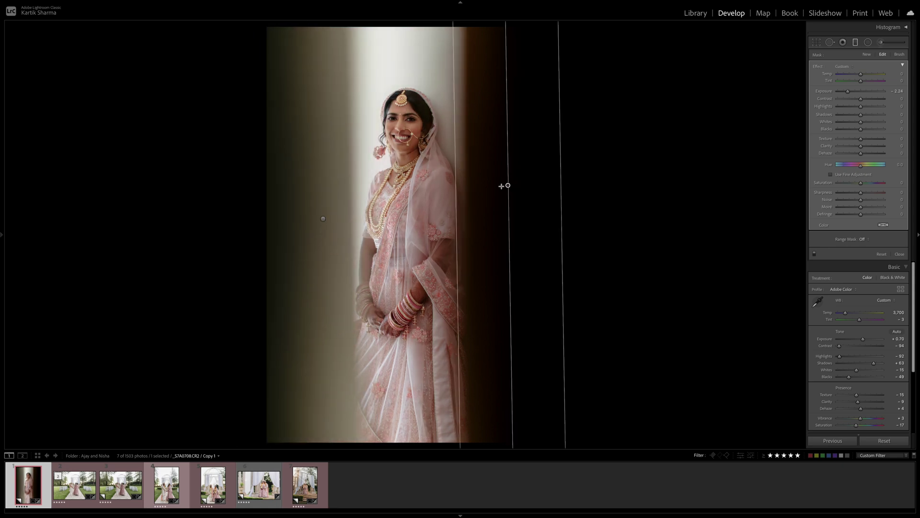
{"action": "left_click_drag", "start_coordinate": [503, 185], "coordinate": [468, 207]}
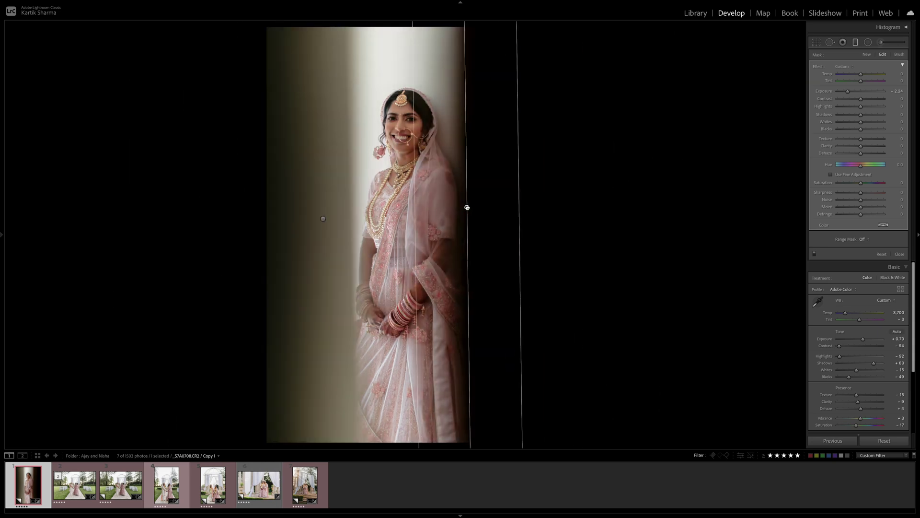
{"action": "left_click_drag", "start_coordinate": [851, 95], "coordinate": [862, 95]}
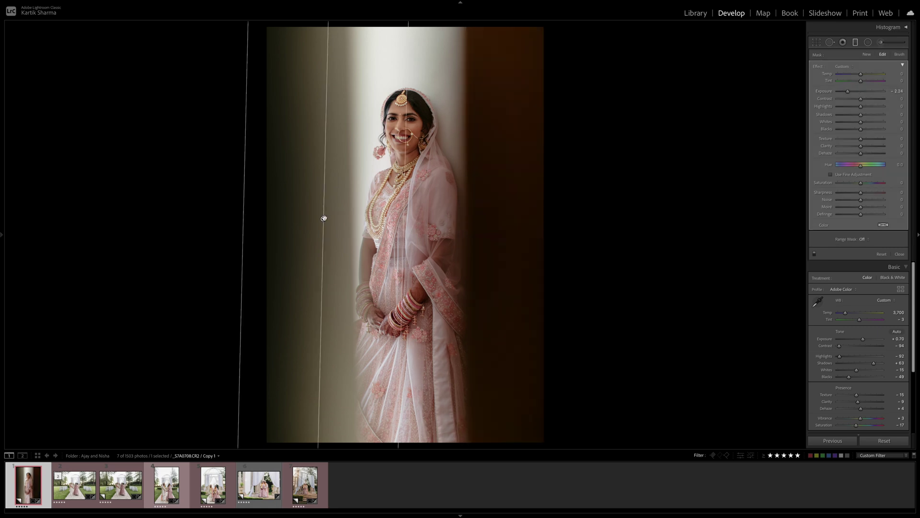
{"action": "key", "text": "Delete"}
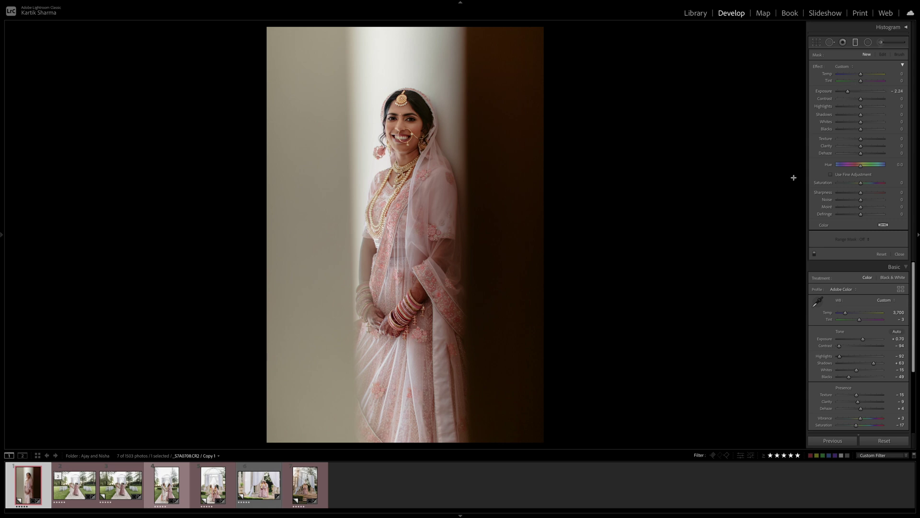
Step: Open the portrait of the couple under the domed arch and reduce its orange saturation to -100
{"action": "left_click", "coordinate": [206, 490]}
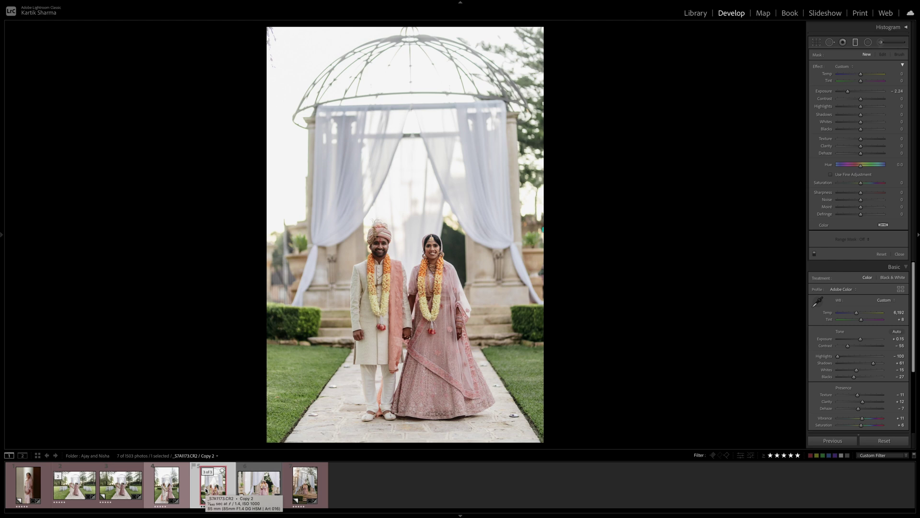
{"action": "left_click", "coordinate": [857, 43]}
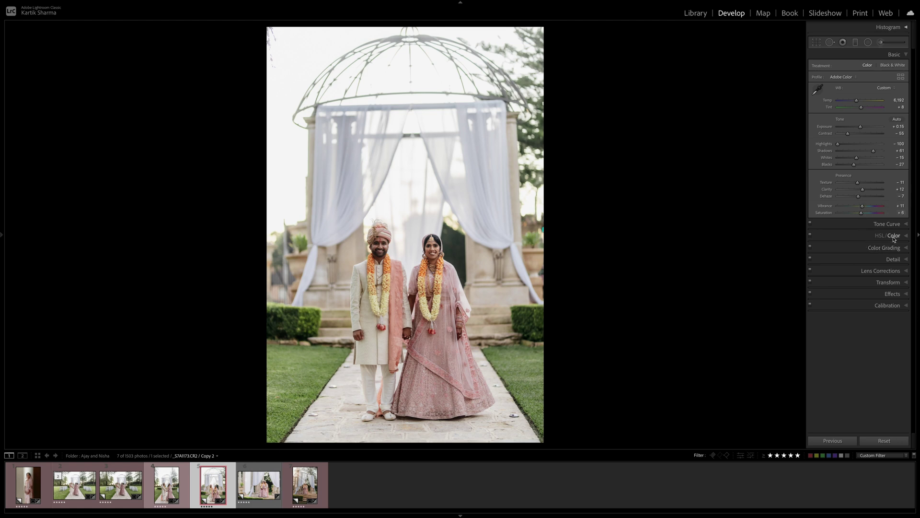
{"action": "left_click", "coordinate": [893, 236]}
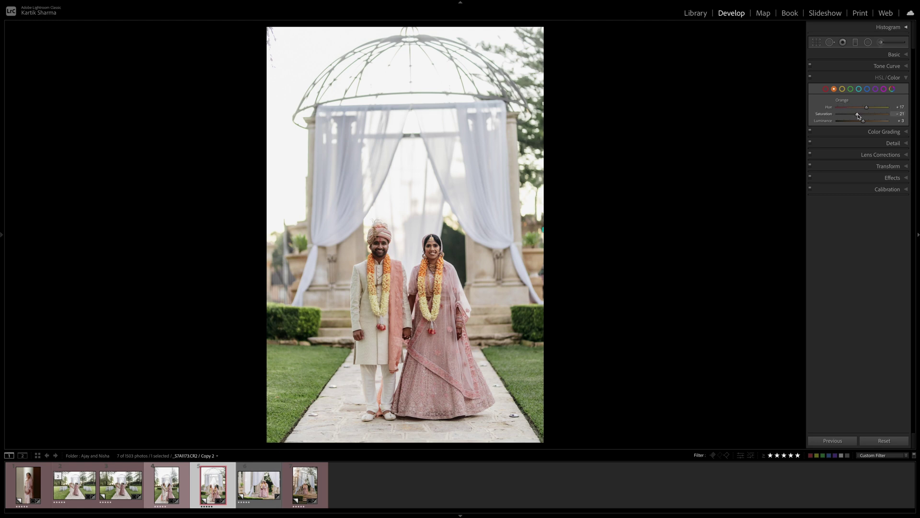
{"action": "left_click_drag", "start_coordinate": [857, 116], "coordinate": [836, 117]}
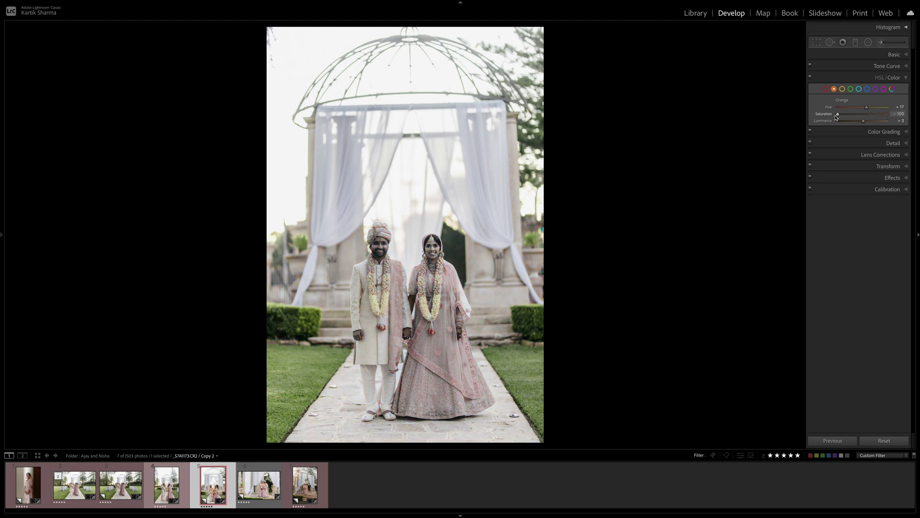
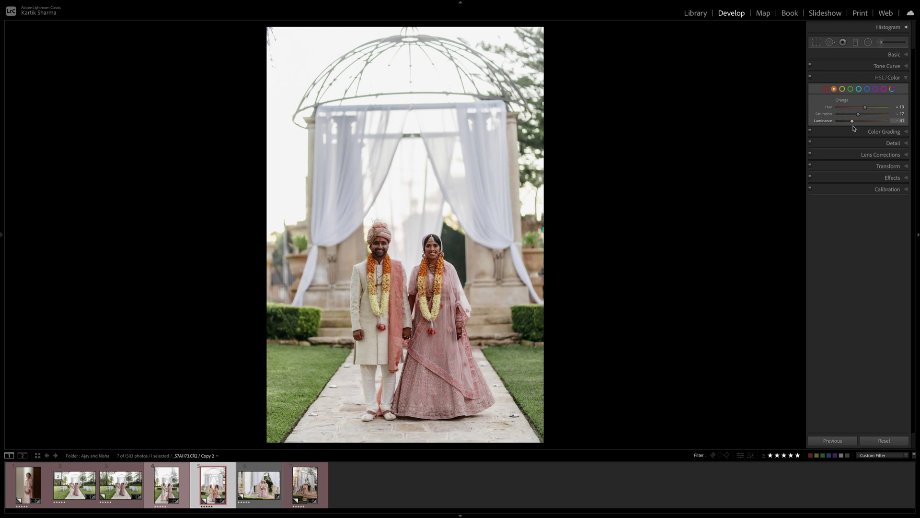
Step: Adjust the orange luminance to slightly below zero to brighten the couple's skin tones
{"action": "left_click_drag", "start_coordinate": [852, 123], "coordinate": [860, 123]}
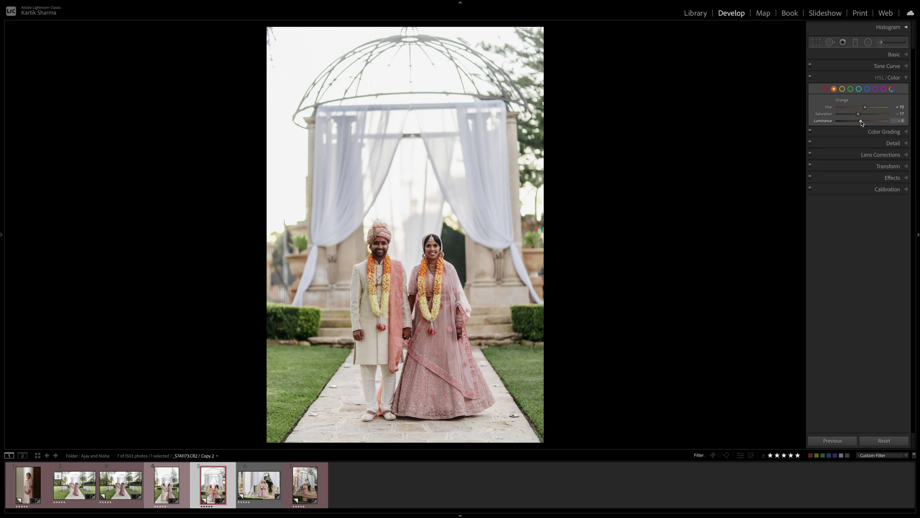
{"action": "mouse_move", "coordinate": [861, 122]}
{"action": "left_mouse_down"}
{"action": "mouse_move", "coordinate": [873, 122]}
{"action": "mouse_move", "coordinate": [843, 124]}
{"action": "mouse_move", "coordinate": [863, 124]}
{"action": "left_mouse_up"}
{"action": "left_click_drag", "start_coordinate": [863, 124], "coordinate": [861, 124]}
Step: Set the green hue to -53, saturation to -59 and luminance to +10 for the lawn and hedges
{"action": "left_click", "coordinate": [851, 90]}
{"action": "mouse_move", "coordinate": [846, 122]}
{"action": "left_mouse_down"}
{"action": "mouse_move", "coordinate": [878, 119]}
{"action": "mouse_move", "coordinate": [840, 124]}
{"action": "mouse_move", "coordinate": [844, 116]}
{"action": "mouse_move", "coordinate": [876, 127]}
{"action": "mouse_move", "coordinate": [844, 114]}
{"action": "mouse_move", "coordinate": [874, 115]}
{"action": "mouse_move", "coordinate": [850, 120]}
{"action": "left_mouse_up"}
{"action": "left_click", "coordinate": [846, 108]}
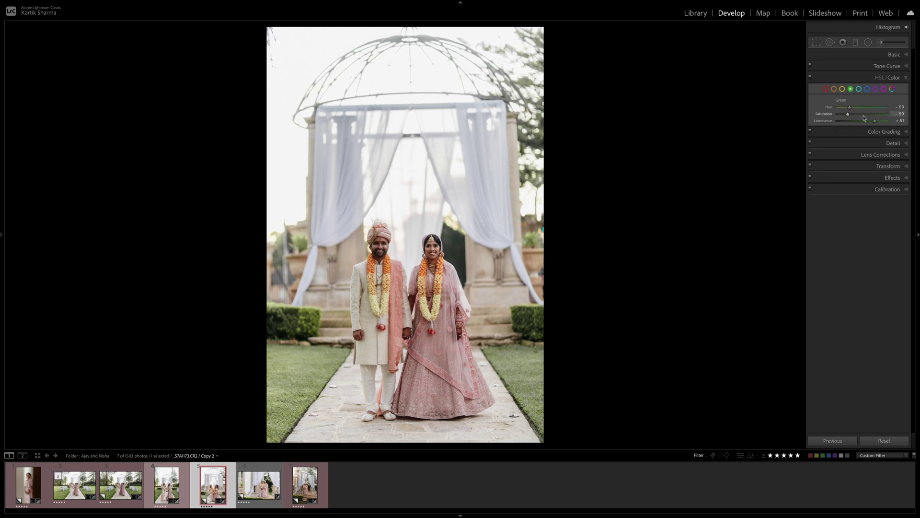
{"action": "left_click", "coordinate": [865, 120]}
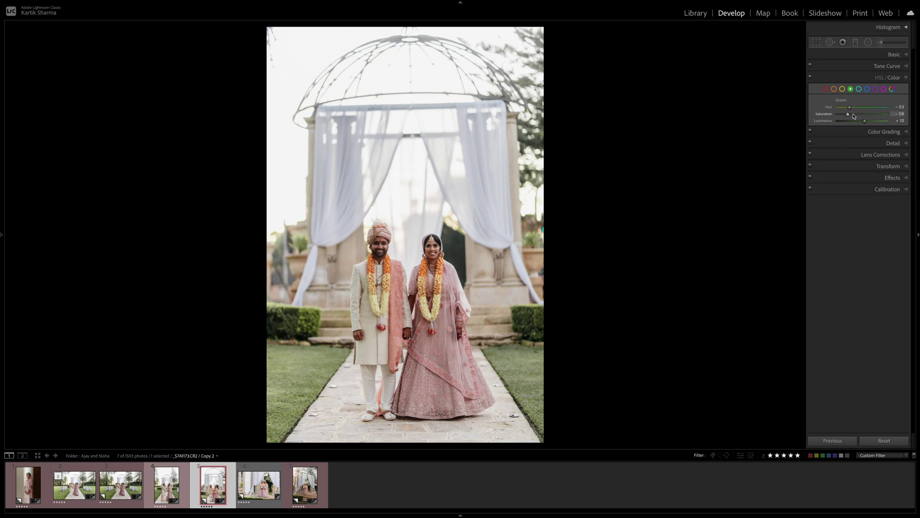
Step: Open the portrait of the couple on the draped pavilion's steps and raise its exposure to nearly zero
{"action": "left_click", "coordinate": [309, 484]}
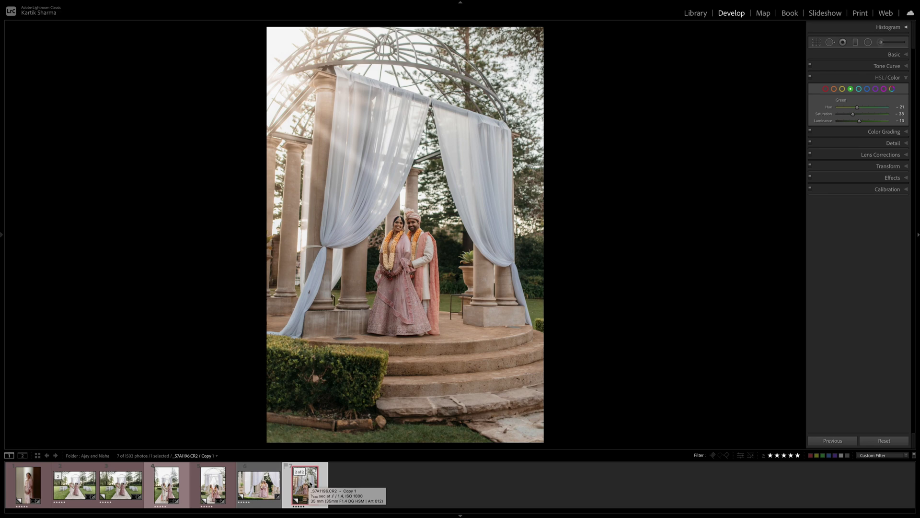
{"action": "left_click", "coordinate": [877, 53]}
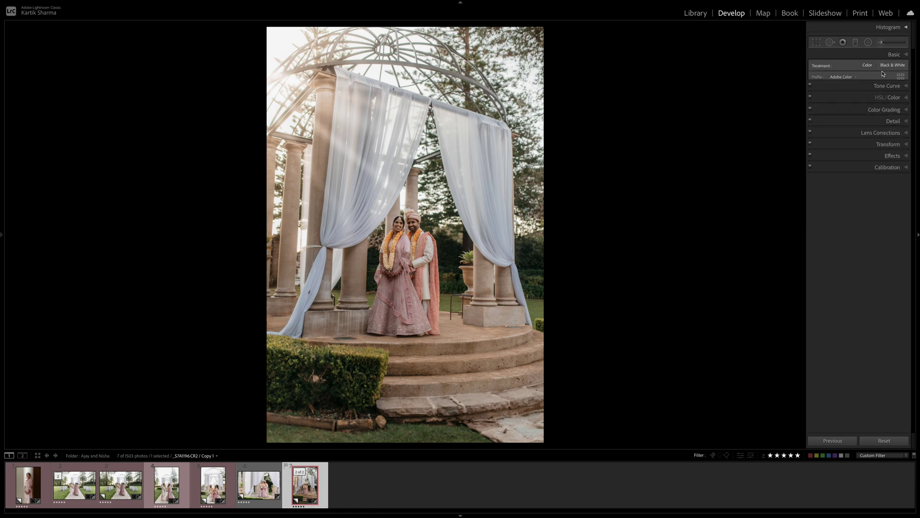
{"action": "left_click_drag", "start_coordinate": [859, 127], "coordinate": [861, 130]}
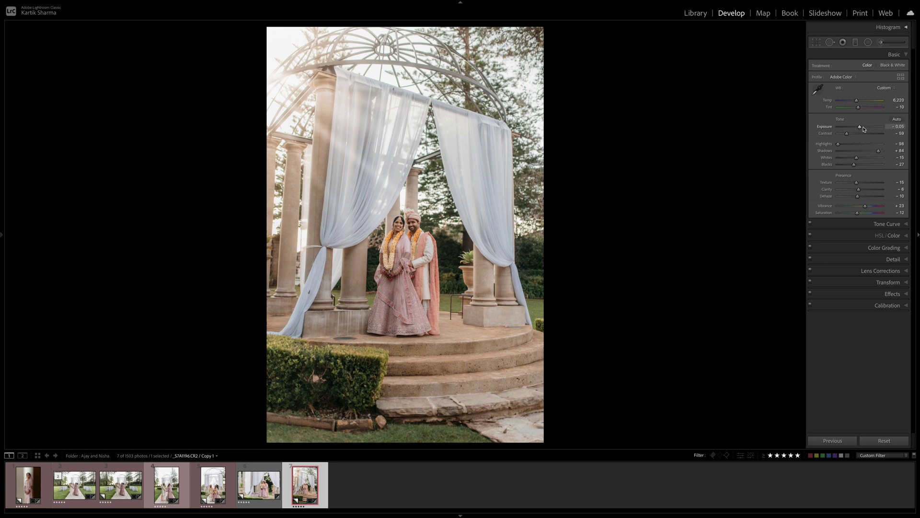
Step: Turn the lens profile corrections off and back on to compare the portrait with and without them
{"action": "left_click", "coordinate": [878, 272]}
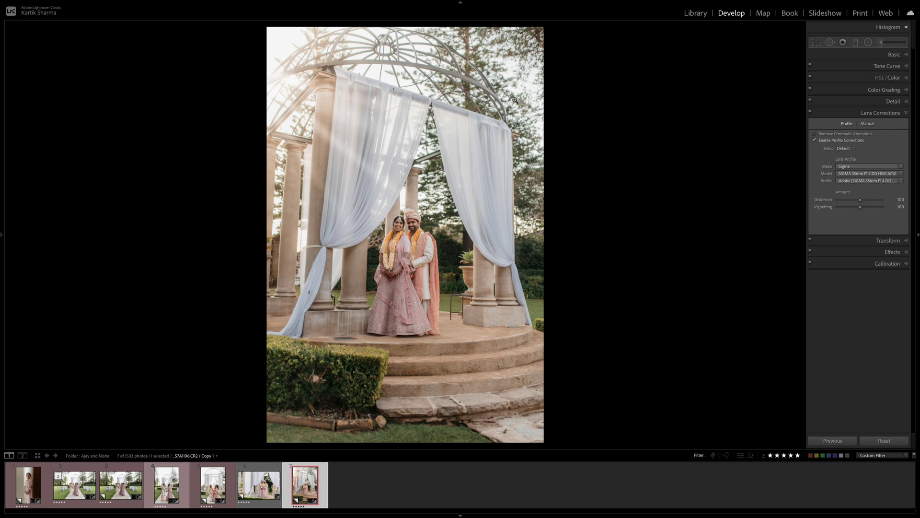
{"action": "left_click", "coordinate": [814, 141]}
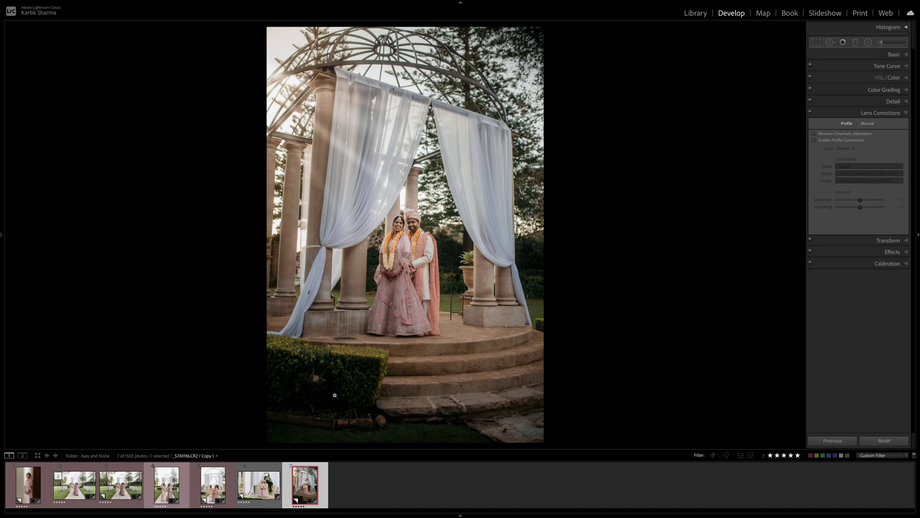
{"action": "left_click", "coordinate": [814, 141]}
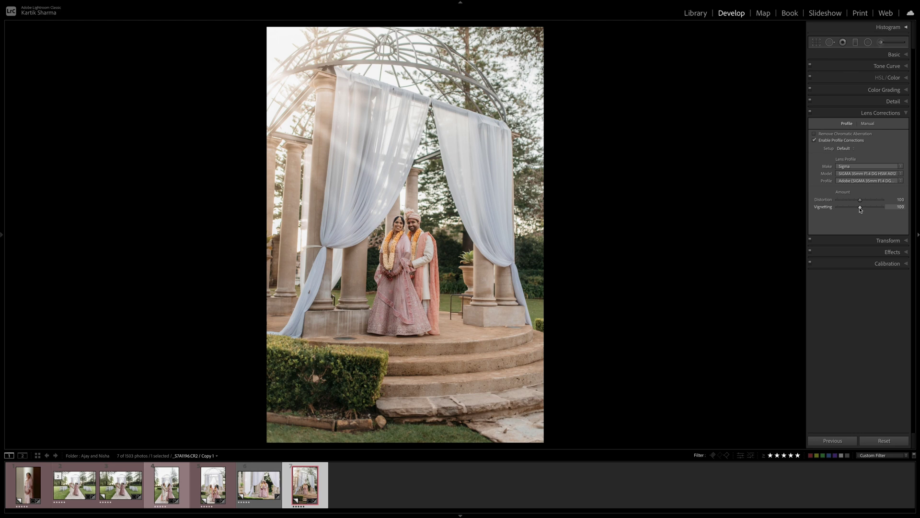
Step: Try the lens profile's distortion correction at its minimum and maximum, and return the amount to 100
{"action": "mouse_move", "coordinate": [860, 209]}
{"action": "left_mouse_down"}
{"action": "mouse_move", "coordinate": [843, 215]}
{"action": "mouse_move", "coordinate": [881, 209]}
{"action": "mouse_move", "coordinate": [839, 210]}
{"action": "mouse_move", "coordinate": [861, 206]}
{"action": "left_mouse_up"}
{"action": "left_click_drag", "start_coordinate": [861, 201], "coordinate": [838, 200]}
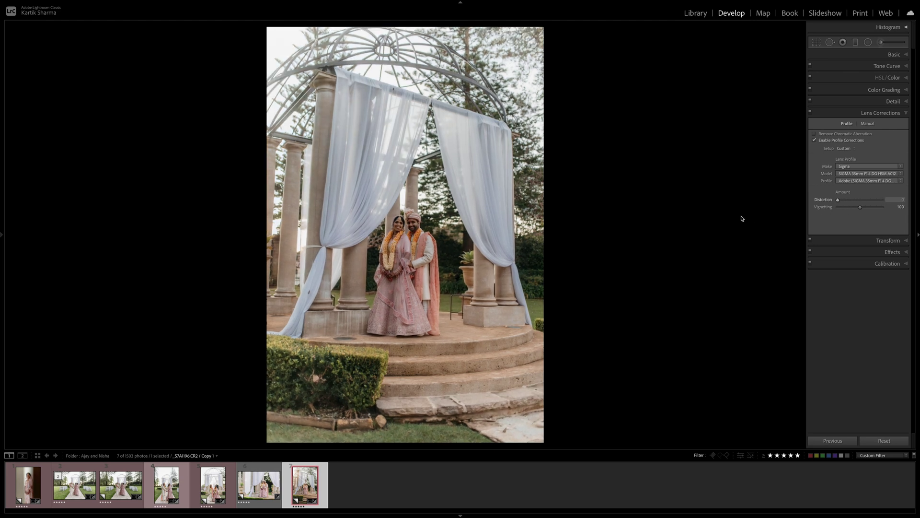
{"action": "left_click_drag", "start_coordinate": [838, 199], "coordinate": [882, 200]}
{"action": "left_click", "coordinate": [844, 200]}
{"action": "left_click_drag", "start_coordinate": [844, 203], "coordinate": [861, 201]}
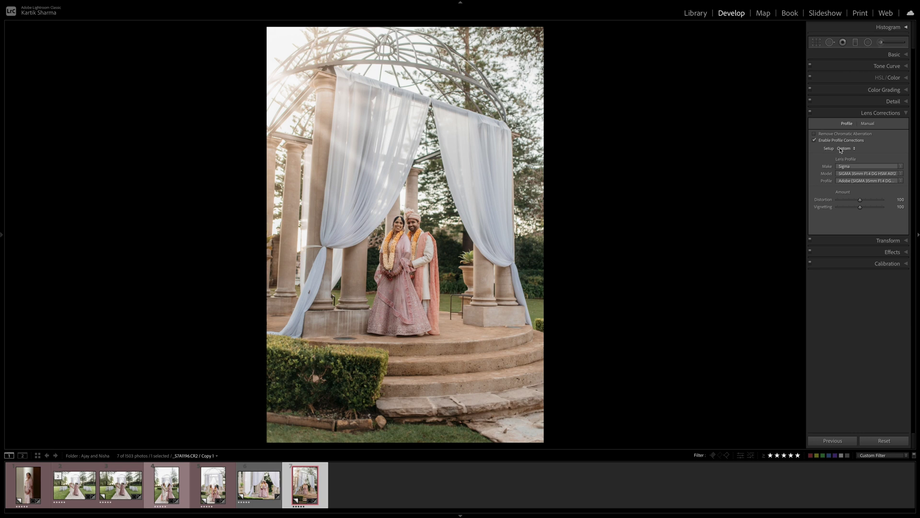
Step: Look through the available lens makes for the profile, leaving Sigma selected
{"action": "left_click", "coordinate": [858, 166]}
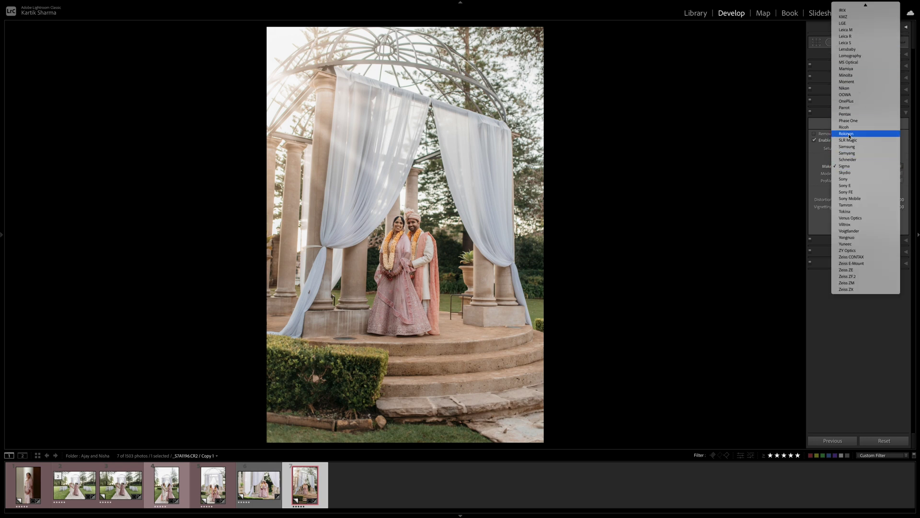
{"action": "scroll", "coordinate": [850, 136], "scroll_direction": "up", "scroll_amount": 3}
{"action": "scroll", "coordinate": [849, 135], "scroll_direction": "up", "scroll_amount": 1}
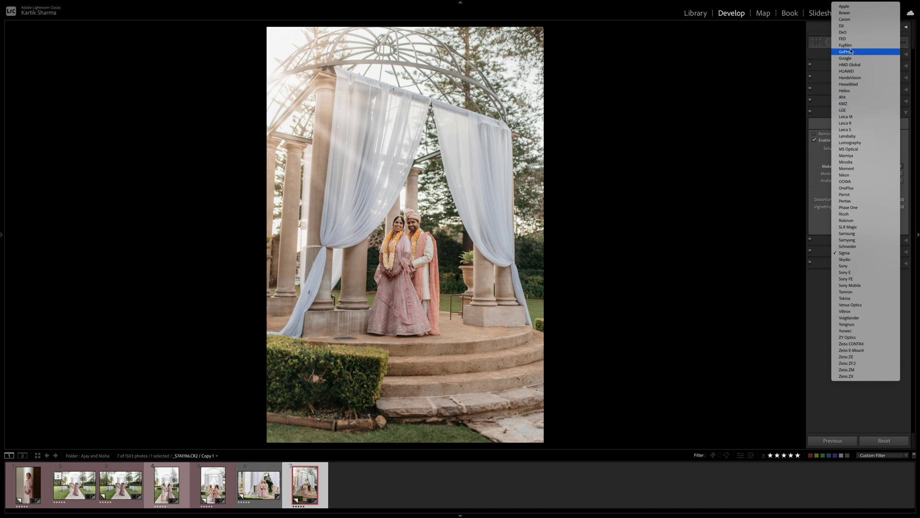
{"action": "left_click", "coordinate": [820, 159]}
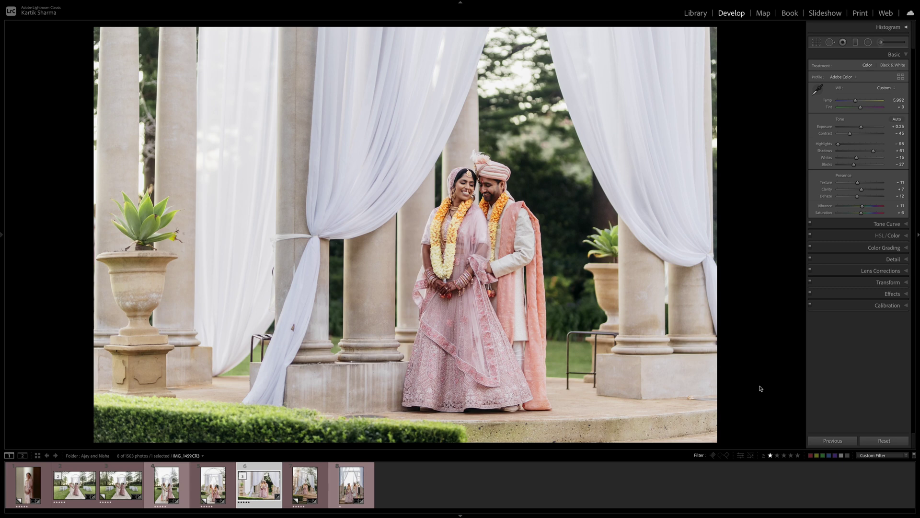
Step: Compare the edited photo of the couple between the stone columns with its original version
{"action": "key", "text": "backslash"}
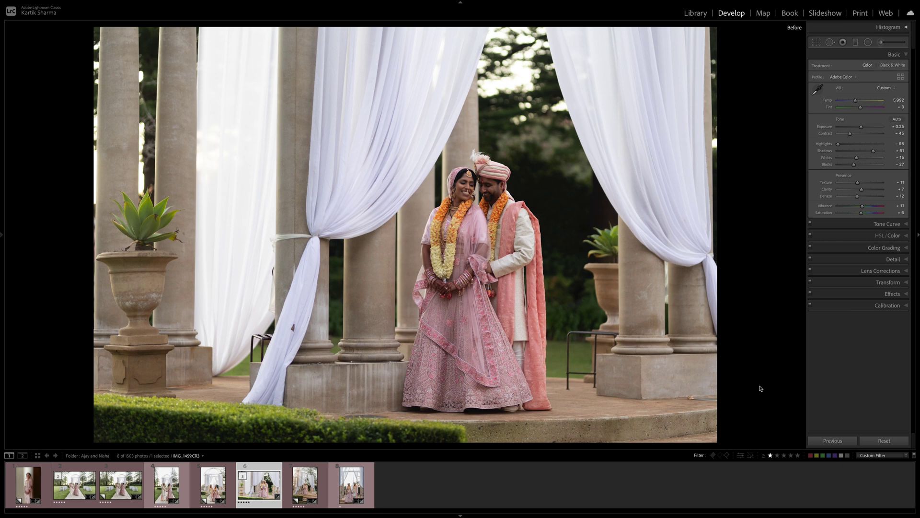
{"action": "key", "text": "backslash"}
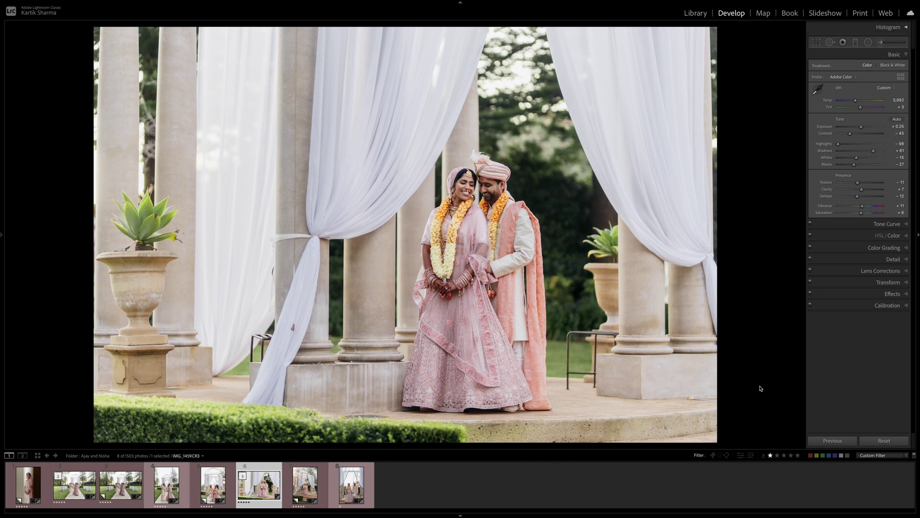
{"action": "key", "text": "backslash"}
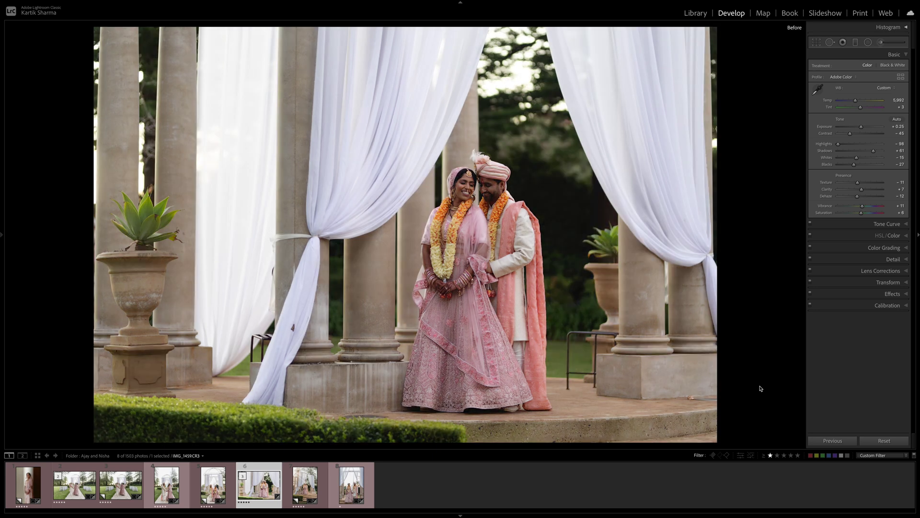
{"action": "key", "text": "backslash"}
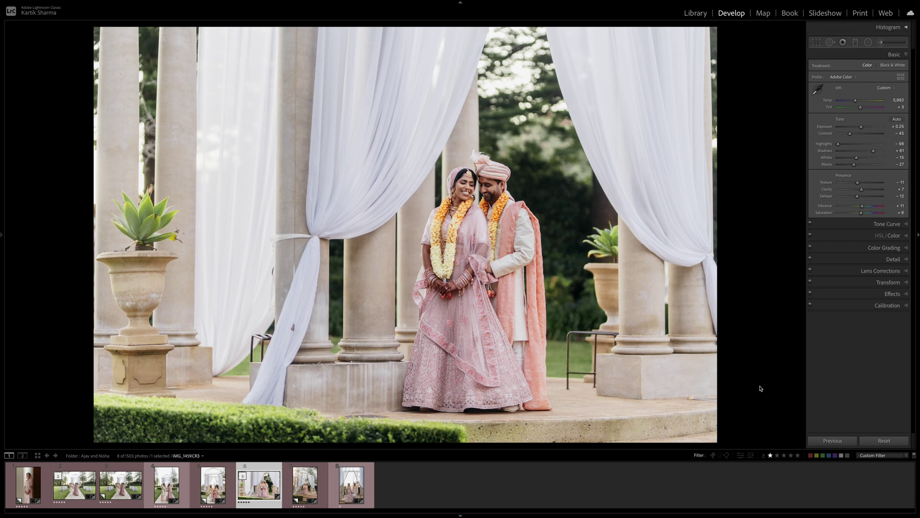
Step: Set exposure to -0.70, contrast +11, whites -79, blacks +48 and clarity +78, and compare the photo with its original
{"action": "mouse_move", "coordinate": [862, 126]}
{"action": "left_mouse_down"}
{"action": "mouse_move", "coordinate": [839, 127]}
{"action": "mouse_move", "coordinate": [862, 134]}
{"action": "left_mouse_up"}
{"action": "left_click_drag", "start_coordinate": [838, 126], "coordinate": [878, 190]}
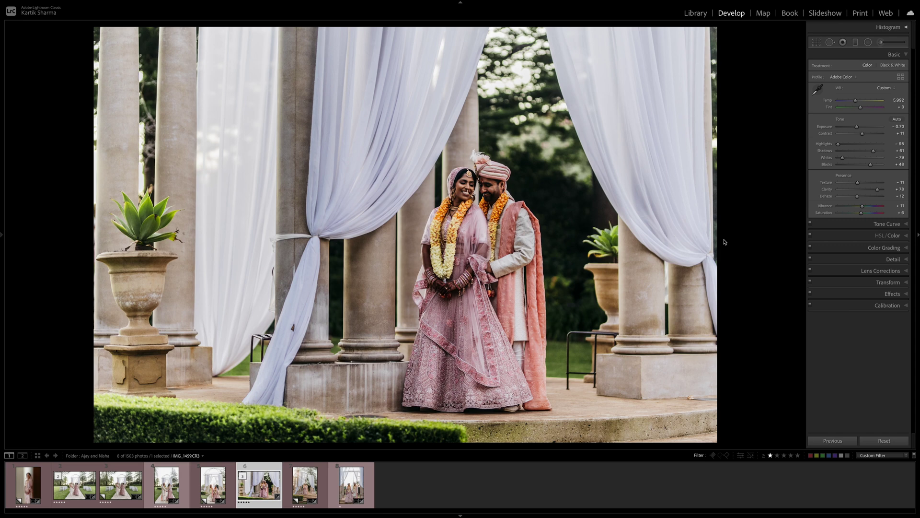
{"action": "key", "text": "backslash"}
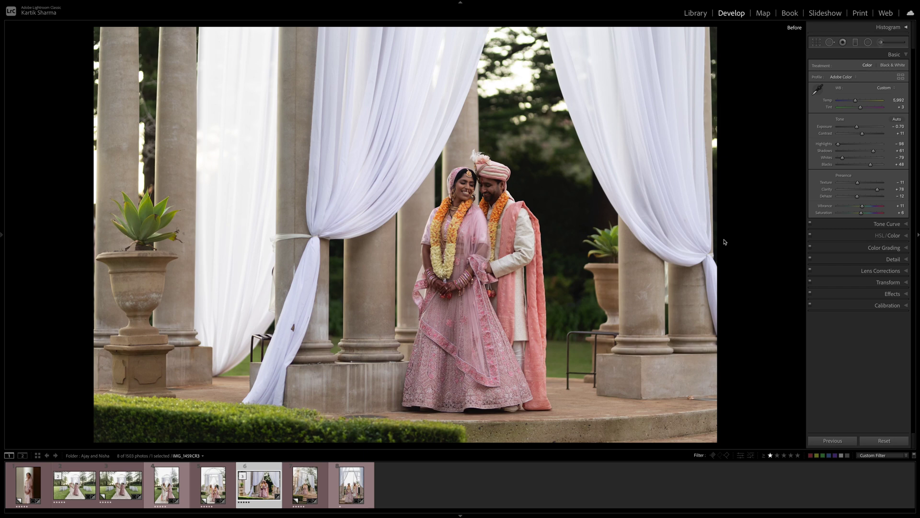
{"action": "key", "text": "backslash"}
{"action": "key", "text": "backslash"}
{"action": "key", "text": "backslash"}
Step: Open the photo of the couple walking toward the arch and set up a Heal spot removal brush of size 75
{"action": "key", "text": "Left"}
{"action": "key", "text": "Left"}
{"action": "key", "text": "Left"}
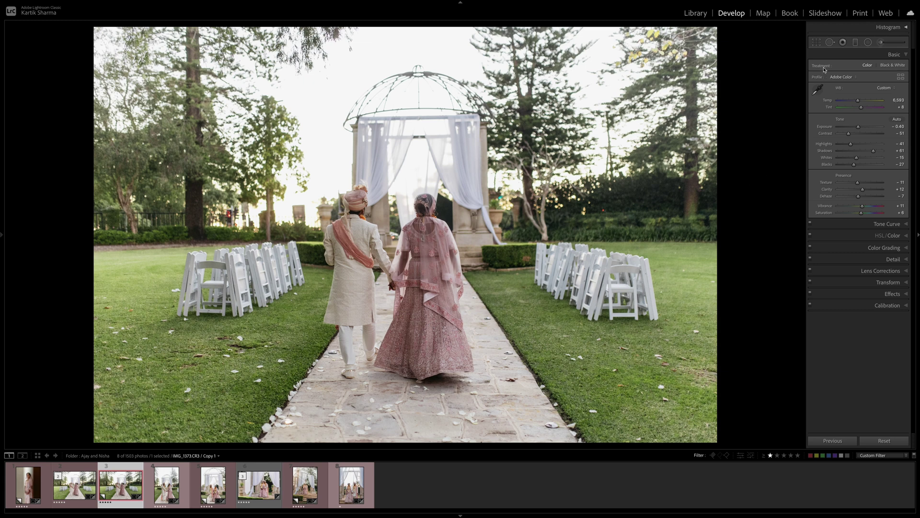
{"action": "left_click", "coordinate": [830, 42]}
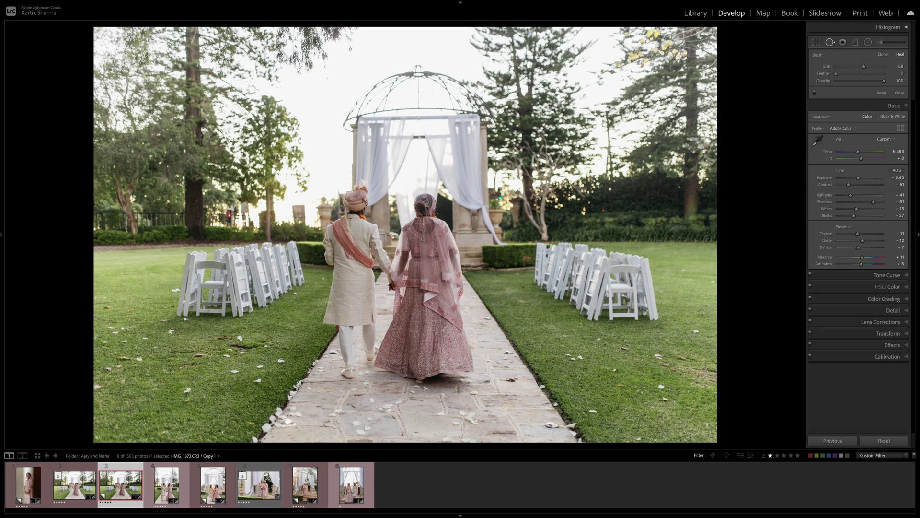
{"action": "scroll", "coordinate": [696, 329], "scroll_direction": "up", "scroll_amount": 4}
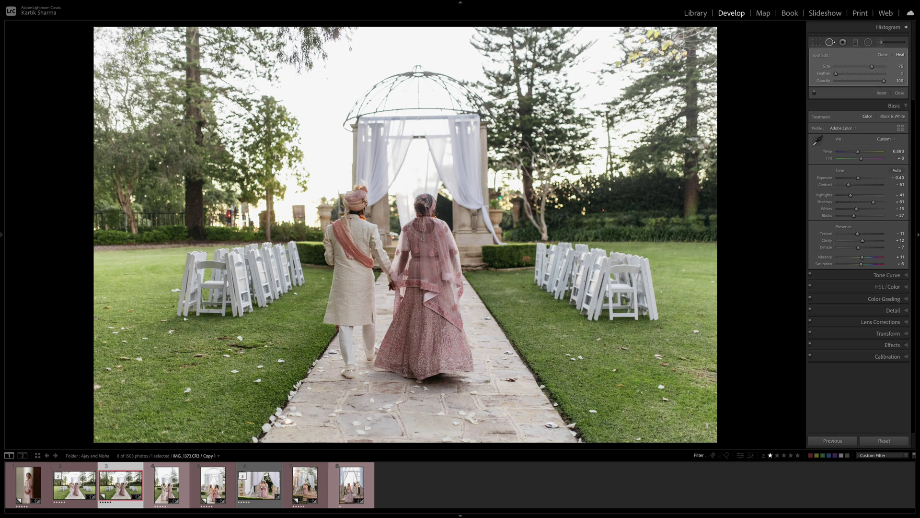
Step: Heal the scattered petals on the lawn to the right of the path, moving sample areas onto clean grass
{"action": "left_click", "coordinate": [696, 314]}
{"action": "mouse_move", "coordinate": [696, 315]}
{"action": "left_mouse_down"}
{"action": "mouse_move", "coordinate": [677, 329]}
{"action": "mouse_move", "coordinate": [707, 350]}
{"action": "left_mouse_up"}
{"action": "mouse_move", "coordinate": [687, 330]}
{"action": "left_mouse_down"}
{"action": "mouse_move", "coordinate": [568, 322]}
{"action": "mouse_move", "coordinate": [554, 332]}
{"action": "left_mouse_up"}
{"action": "left_click", "coordinate": [583, 379]}
{"action": "left_click", "coordinate": [565, 354]}
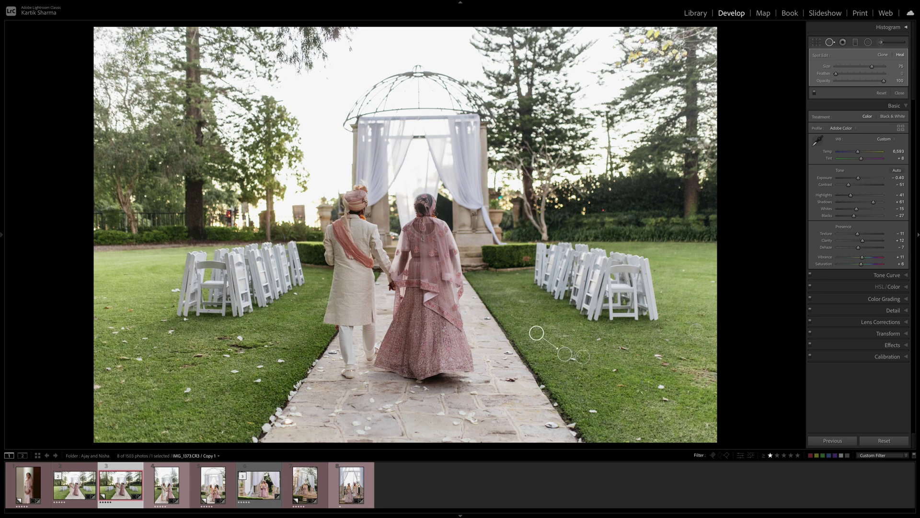
{"action": "left_click", "coordinate": [658, 385]}
{"action": "left_click", "coordinate": [590, 396]}
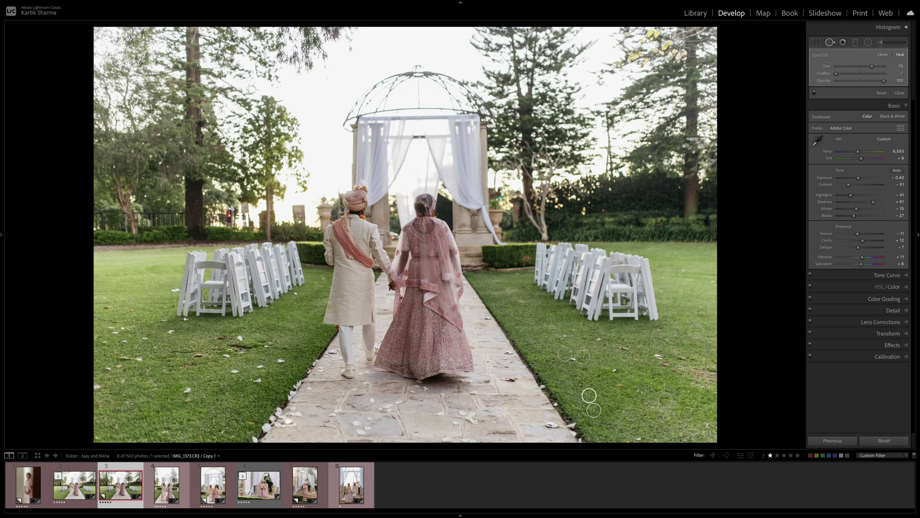
Step: Heal the petals on the lawn to the left of the path and check the result without the spot overlays
{"action": "left_click", "coordinate": [254, 381]}
{"action": "left_click", "coordinate": [231, 372]}
{"action": "left_click", "coordinate": [259, 365]}
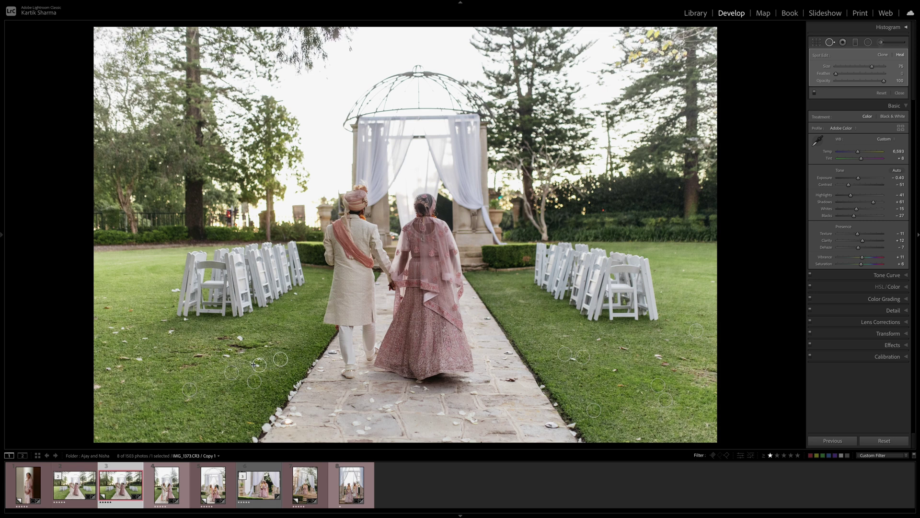
{"action": "left_click_drag", "start_coordinate": [227, 355], "coordinate": [214, 369]}
{"action": "left_click", "coordinate": [699, 333]}
{"action": "key", "text": "h"}
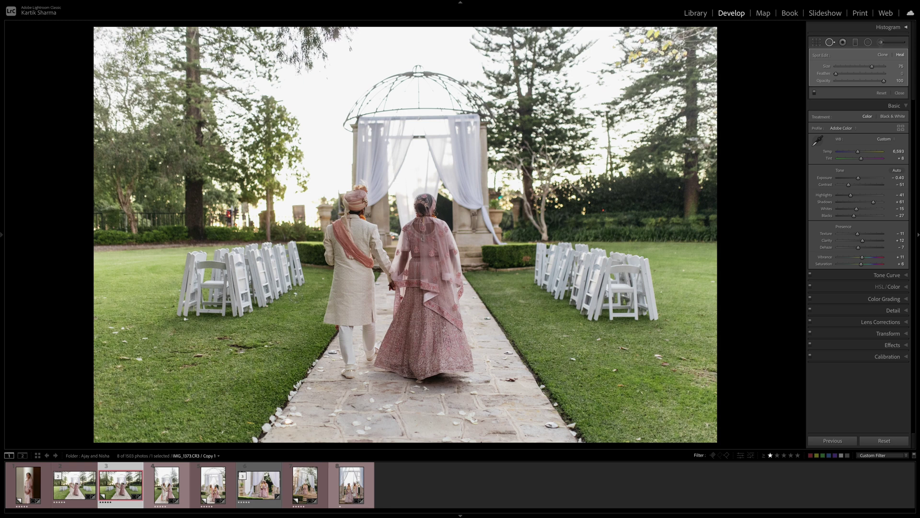
Step: Heal the uneven grass at the far left edge of the lawn, moving its sample area to cleaner grass nearby
{"action": "scroll", "coordinate": [296, 296], "scroll_direction": "down", "scroll_amount": 2}
{"action": "left_click_drag", "start_coordinate": [128, 324], "coordinate": [112, 338]}
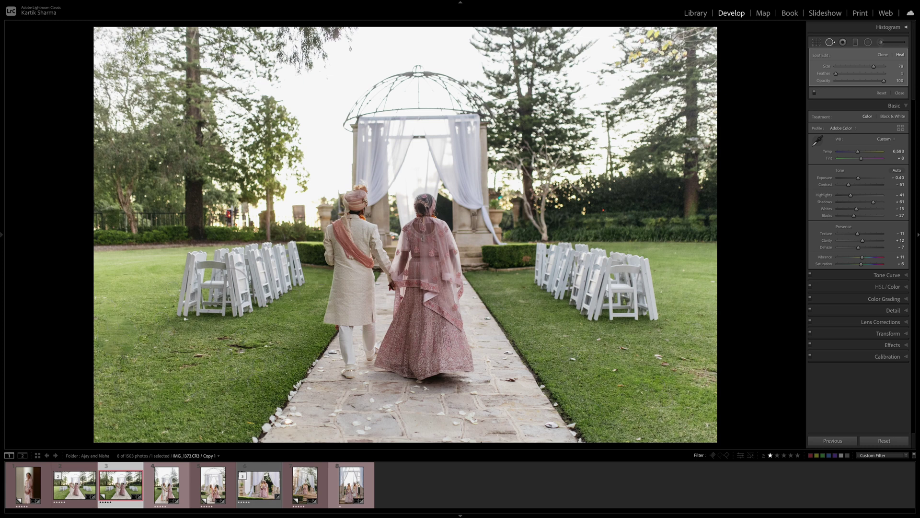
{"action": "left_click", "coordinate": [118, 334]}
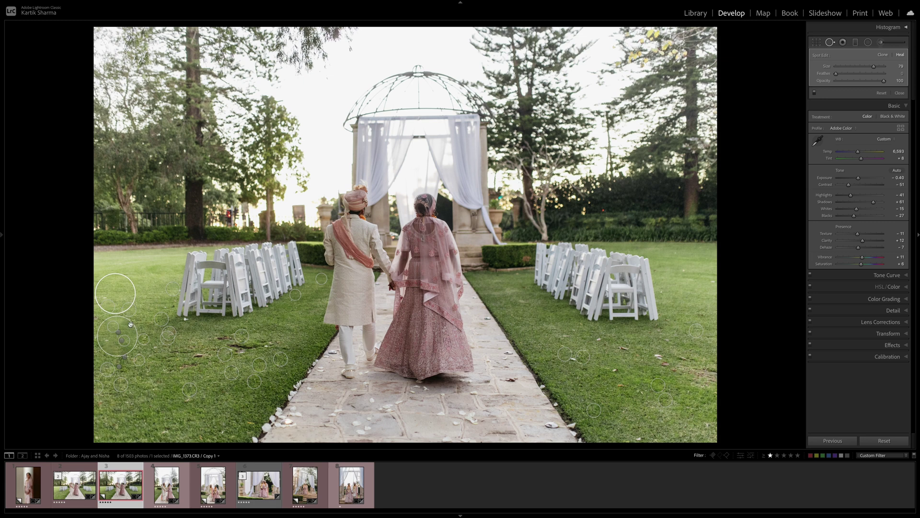
{"action": "mouse_move", "coordinate": [116, 294]}
{"action": "left_mouse_down"}
{"action": "mouse_move", "coordinate": [139, 301]}
{"action": "mouse_move", "coordinate": [169, 337]}
{"action": "mouse_move", "coordinate": [284, 336]}
{"action": "mouse_move", "coordinate": [231, 364]}
{"action": "mouse_move", "coordinate": [156, 369]}
{"action": "left_mouse_up"}
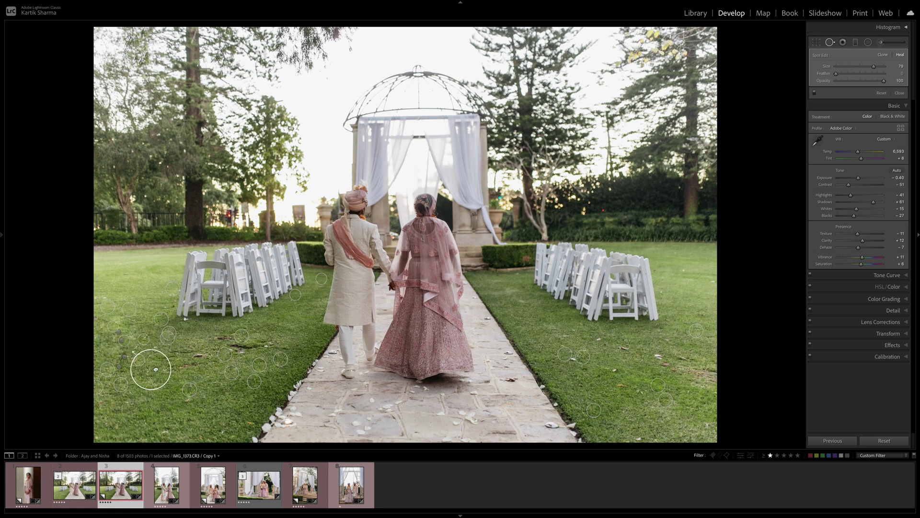
{"action": "key", "text": "h"}
Step: Heal the brown patch and remaining blemish on the left lawn, and the leftover petal spot on the right lawn
{"action": "left_click_drag", "start_coordinate": [222, 342], "coordinate": [280, 344]}
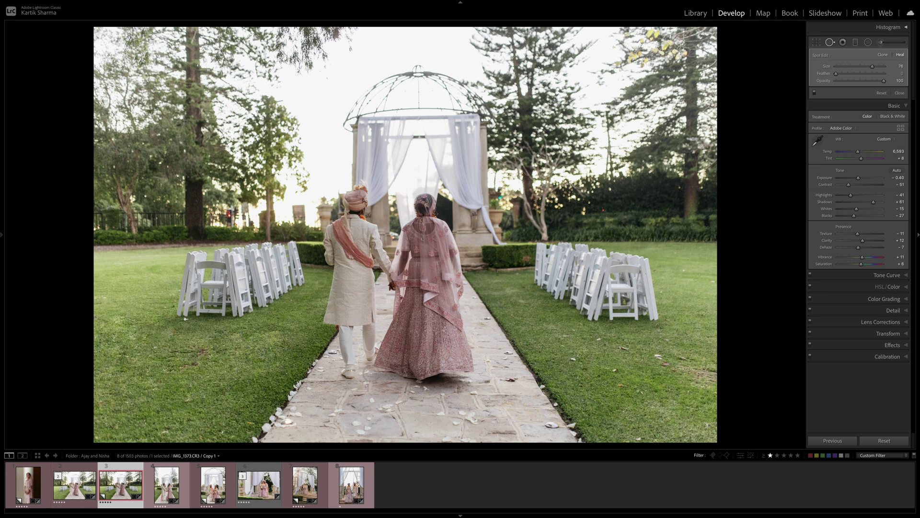
{"action": "left_click", "coordinate": [181, 370]}
{"action": "left_click_drag", "start_coordinate": [182, 370], "coordinate": [184, 340]}
{"action": "key", "text": "h"}
{"action": "left_click", "coordinate": [667, 363]}
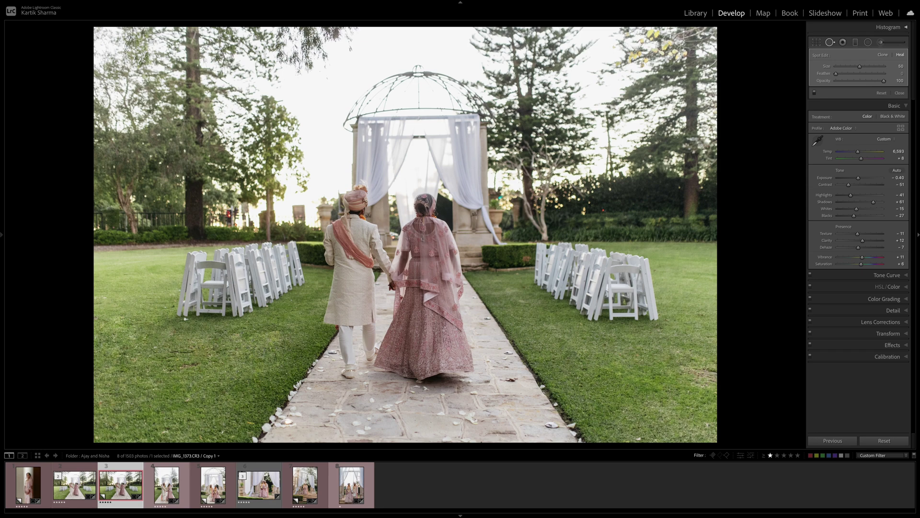
Step: Open the portrait of the couple holding hands and reduce its sharpening amount to 15, previewing the bride's face
{"action": "key", "text": "Right"}
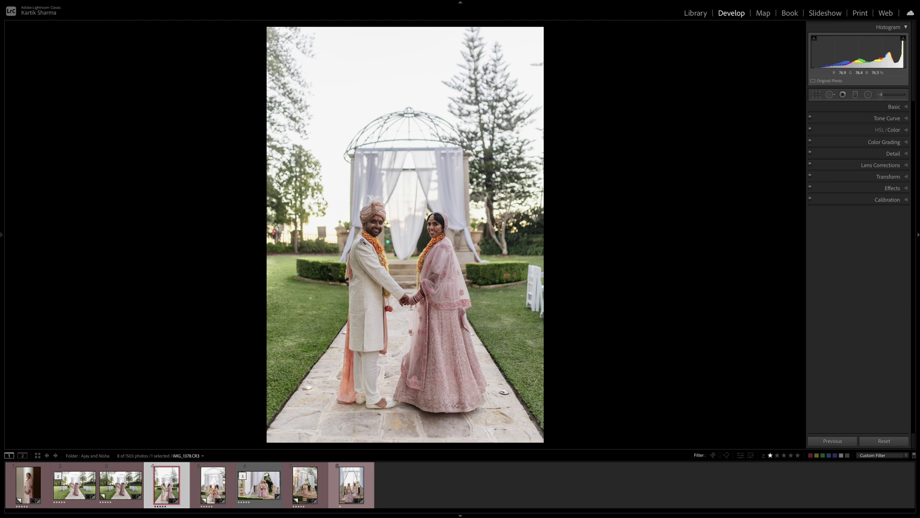
{"action": "left_click", "coordinate": [893, 154]}
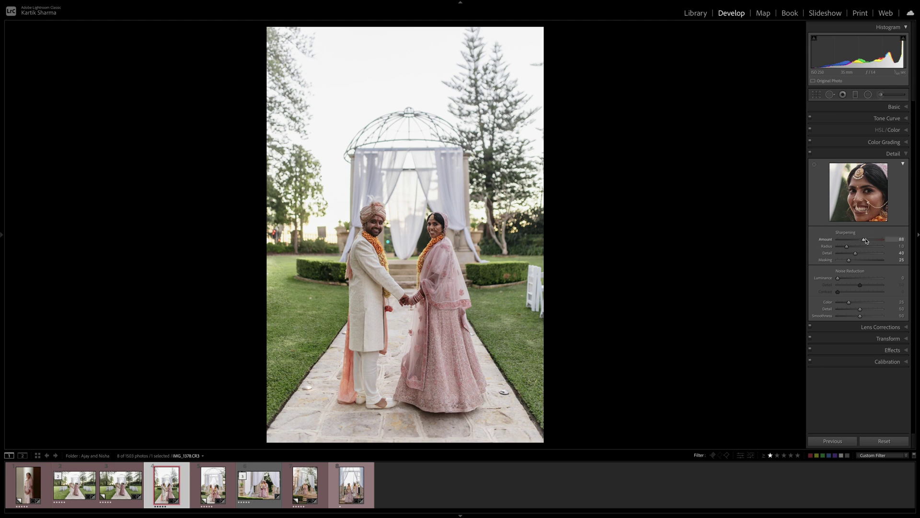
{"action": "left_click_drag", "start_coordinate": [865, 242], "coordinate": [844, 245]}
{"action": "left_click", "coordinate": [815, 165]}
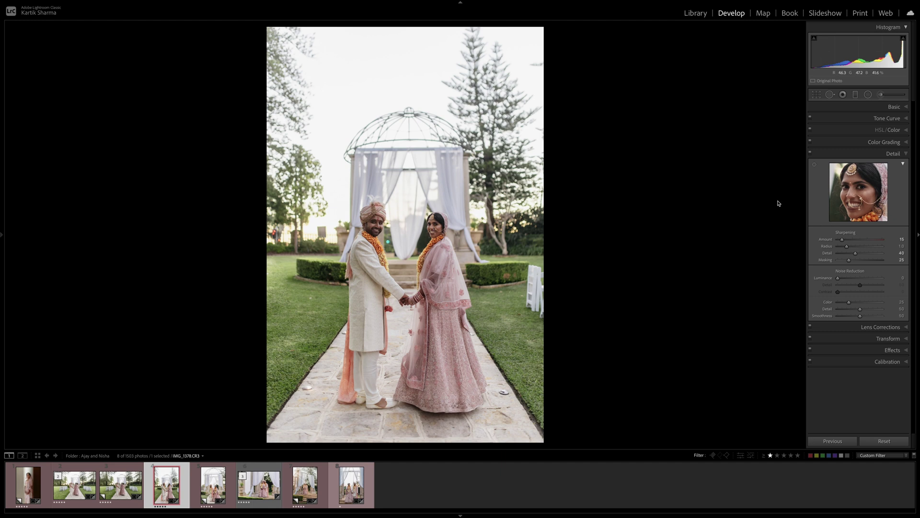
Step: Try a sharpening amount of 150 on the couple's faces up close, and settle on an amount of 61
{"action": "left_click_drag", "start_coordinate": [844, 243], "coordinate": [891, 239]}
{"action": "left_click", "coordinate": [432, 229]}
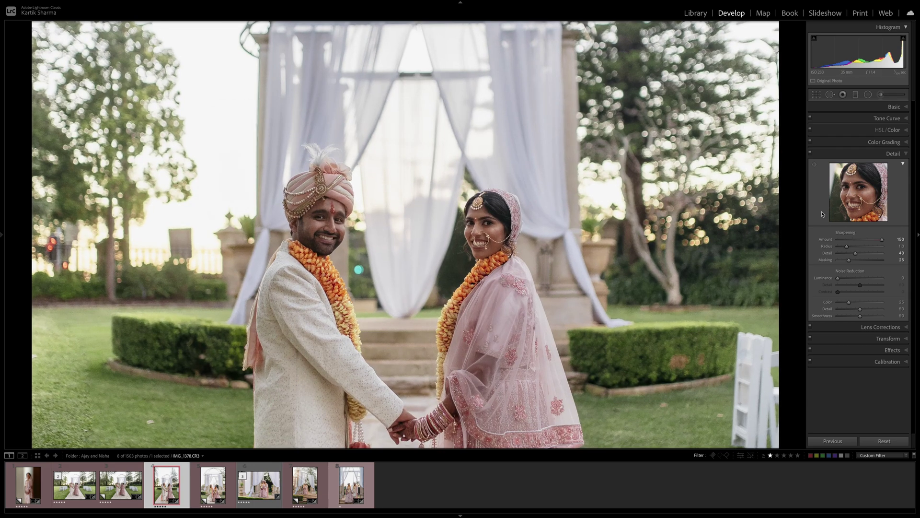
{"action": "left_click_drag", "start_coordinate": [880, 240], "coordinate": [857, 244]}
{"action": "left_click", "coordinate": [456, 227]}
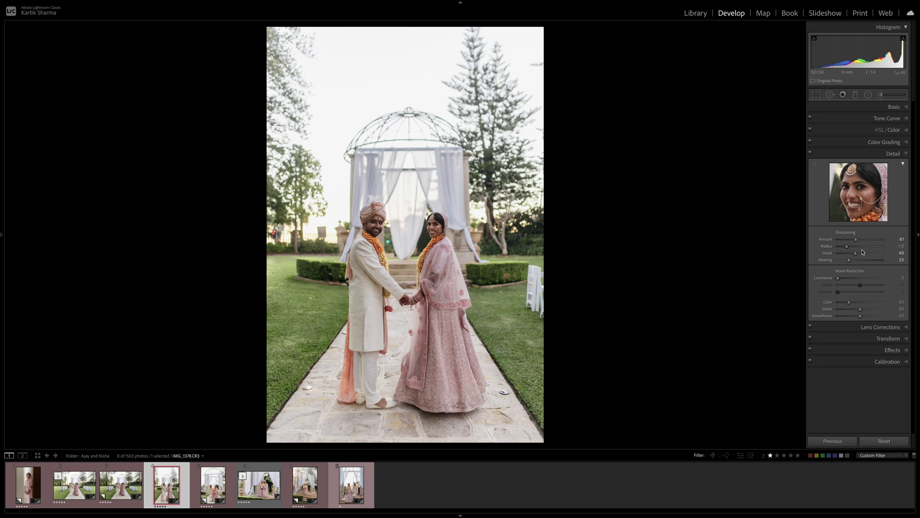
{"action": "key", "text": "ctrl+1"}
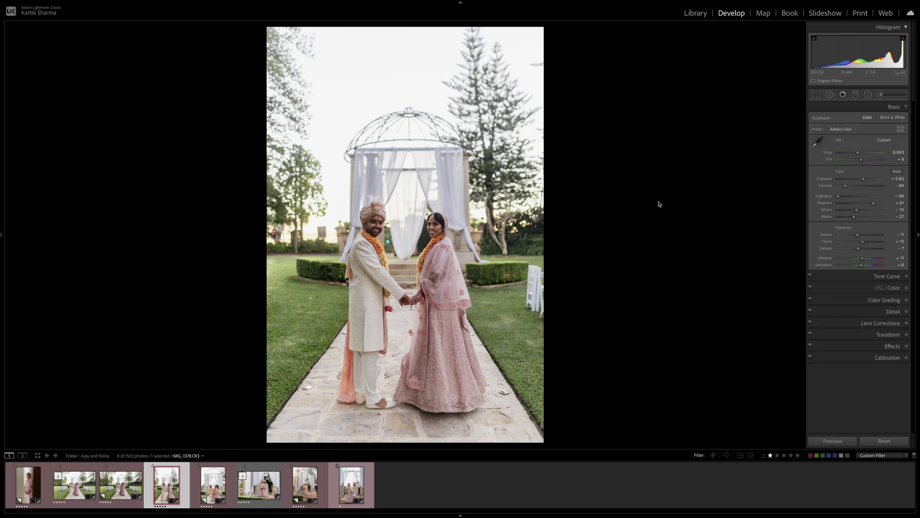